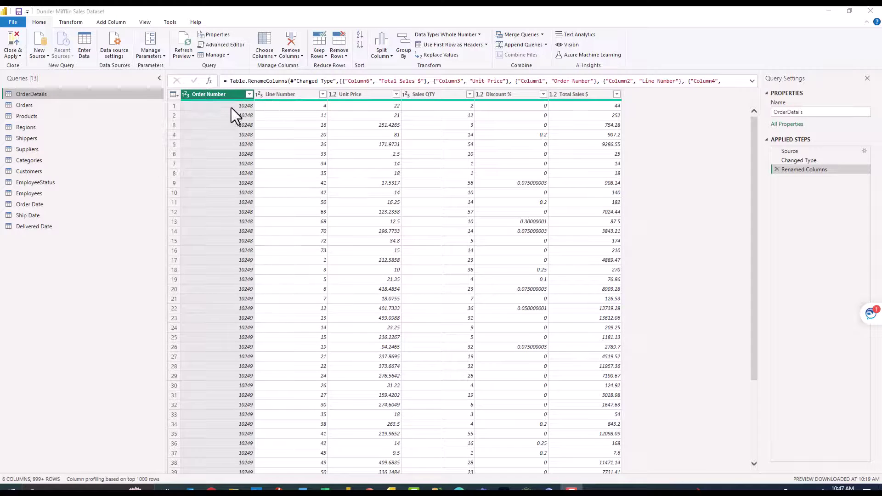
Step: Bring up the Add Column commands for the OrderDetails table
mouse_move(231, 101)
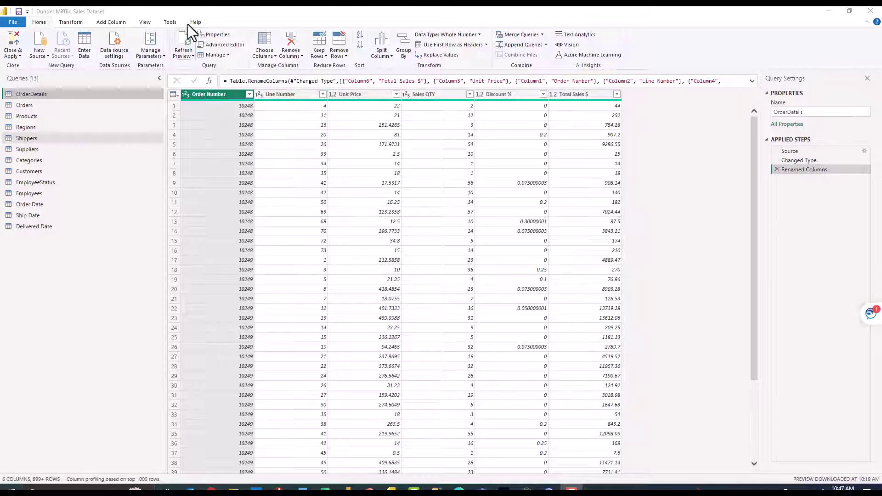
left_click(116, 23)
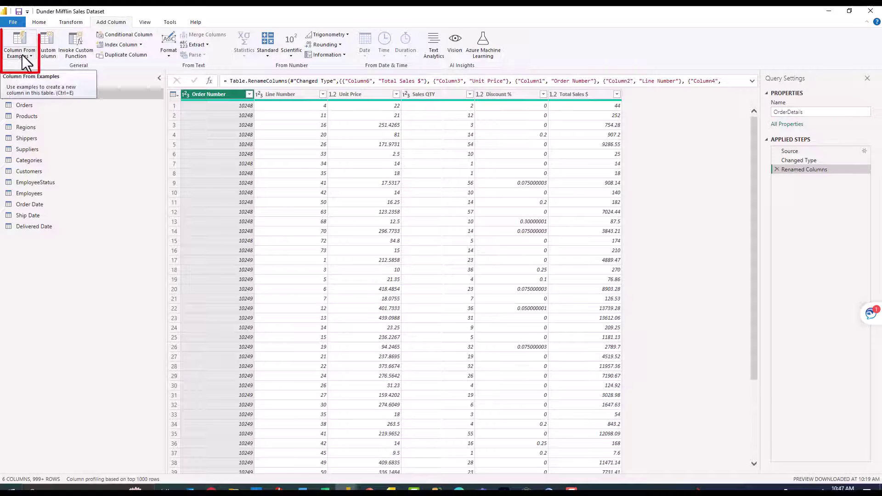
Step: Start a column from examples, then cancel it without adding a column
left_click(20, 37)
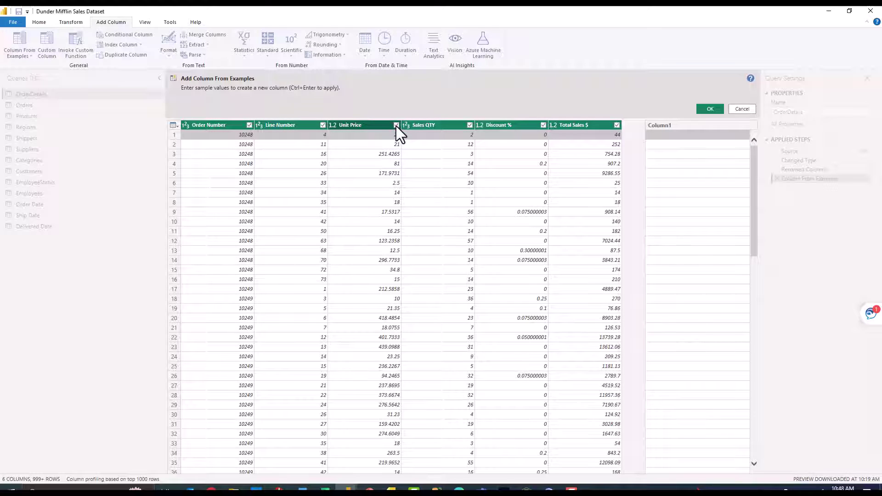
left_click(739, 111)
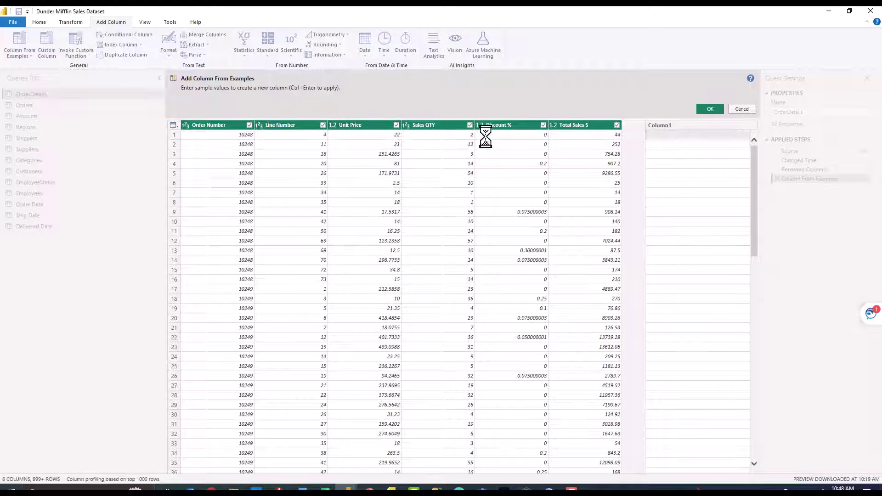
Step: Select Line Number with Order Number and start a column from examples based on the selection
left_click(282, 94, "ctrl")
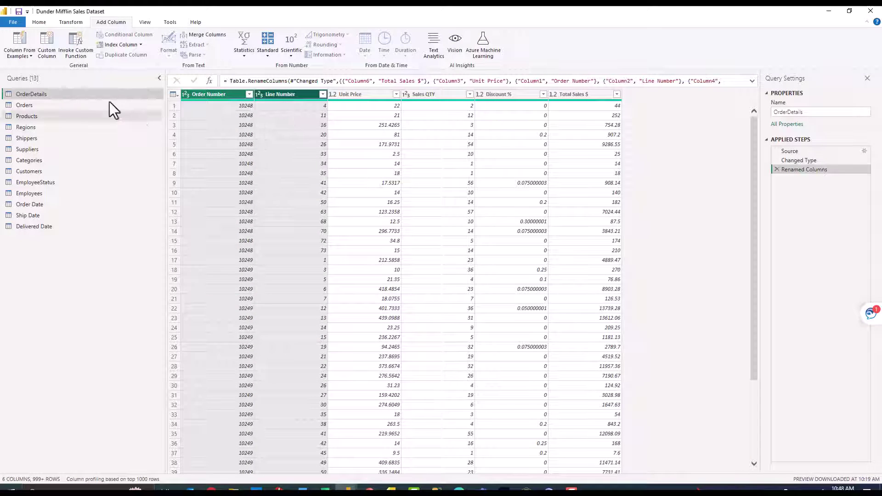
left_click(33, 59)
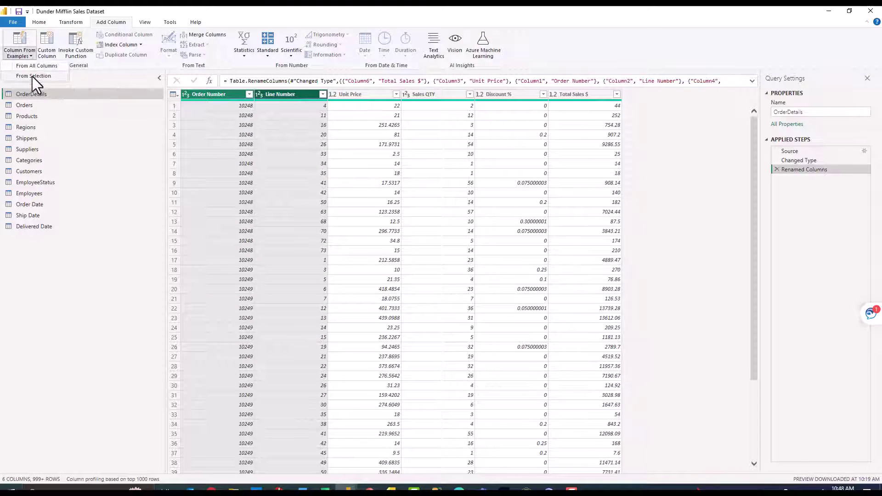
left_click(33, 77)
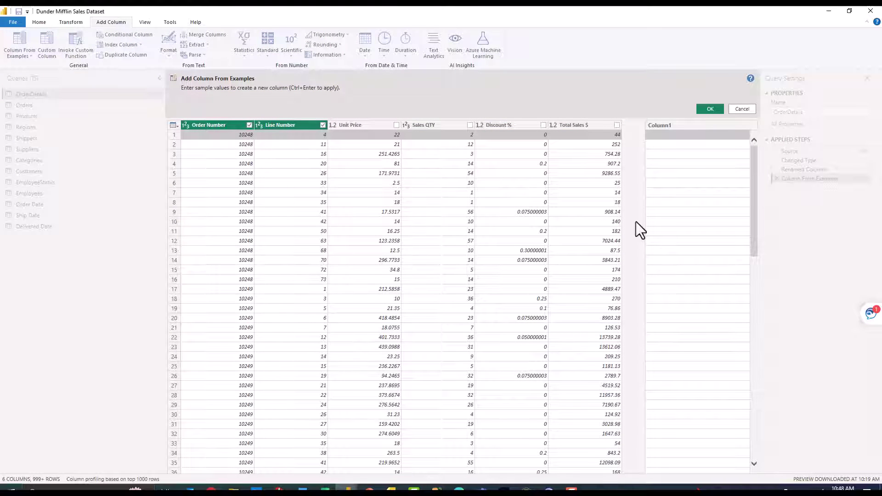
Step: Name the example column 'Sales Order ID' and enter SO10248.4 as its first example
double_click(672, 127)
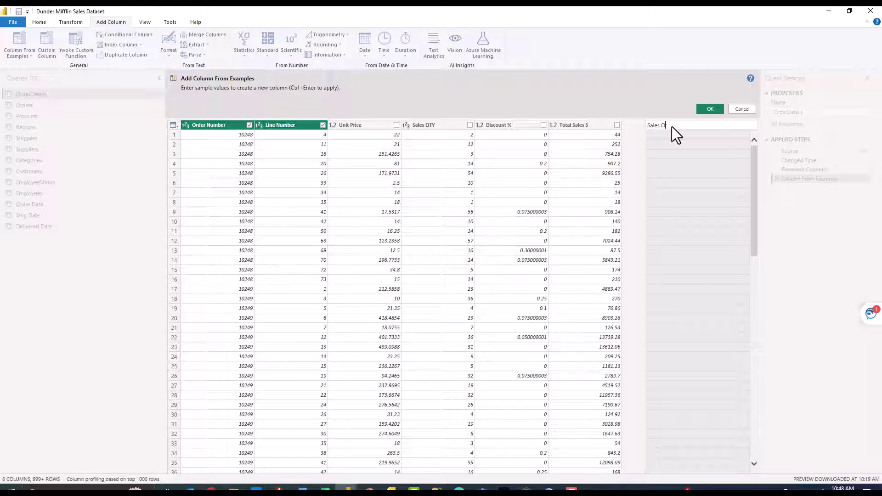
type("Sales Order ID")
left_click(672, 137)
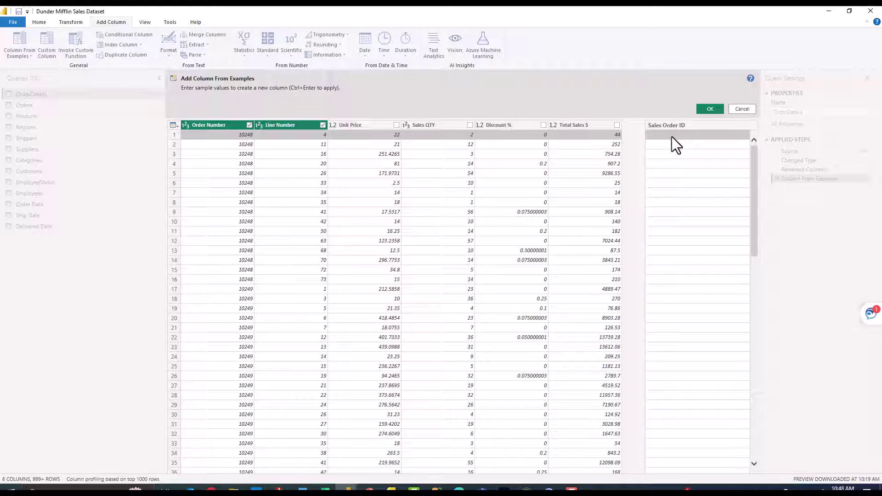
left_click(672, 137)
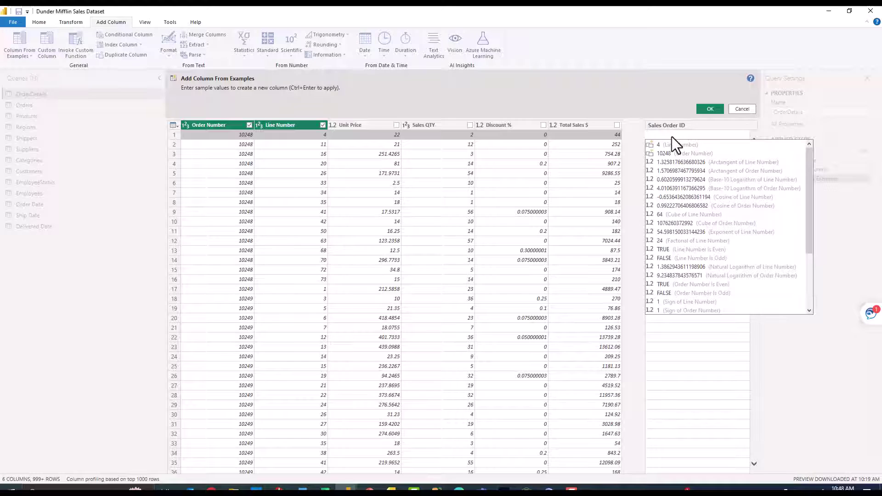
type("SO10248-4")
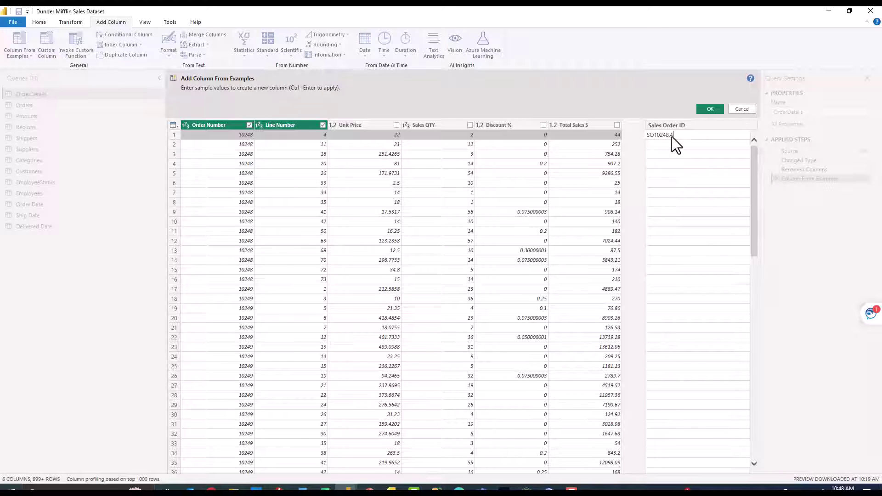
key("Return")
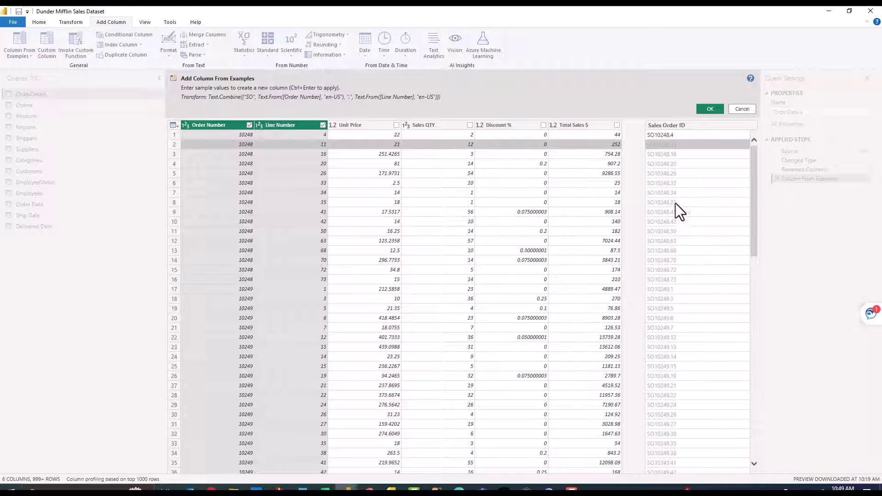
Step: Check the previewed values and insert the Sales Order ID column, e.g. SO10248.11
scroll(655, 209, "down", 20)
left_click(709, 108)
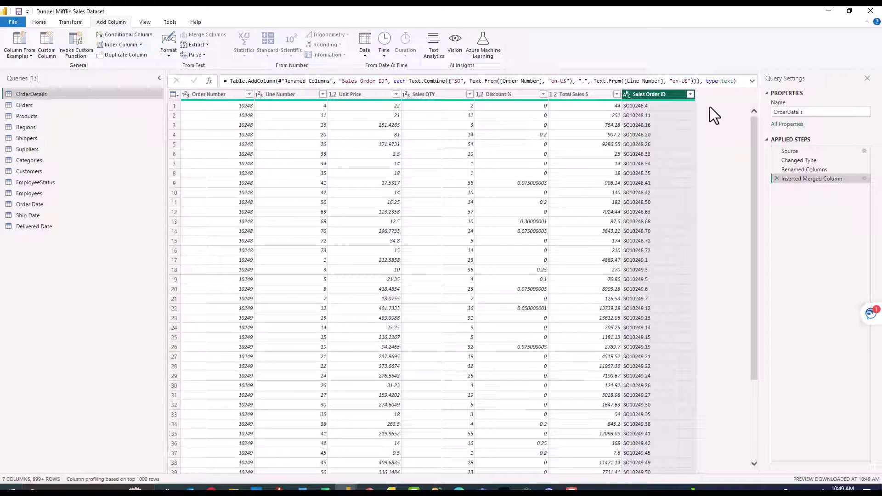
Step: Open the Regions query and select its Name column to view its profile
left_click(46, 127)
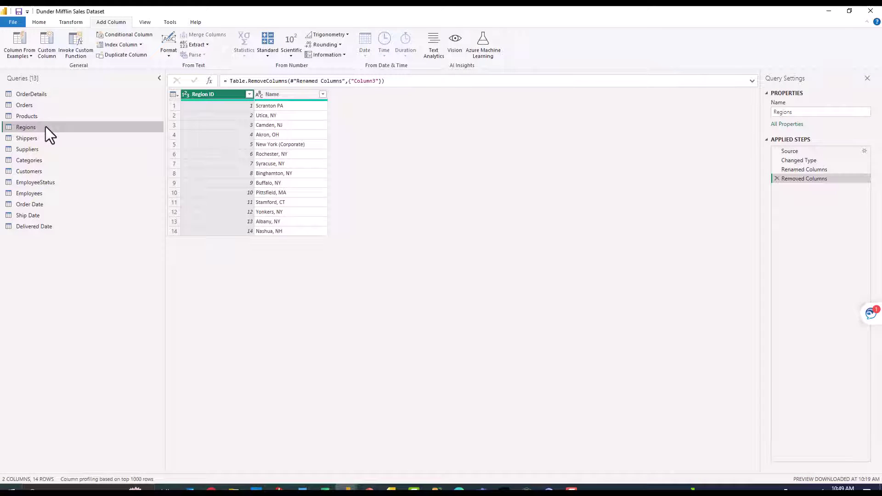
left_click(285, 93)
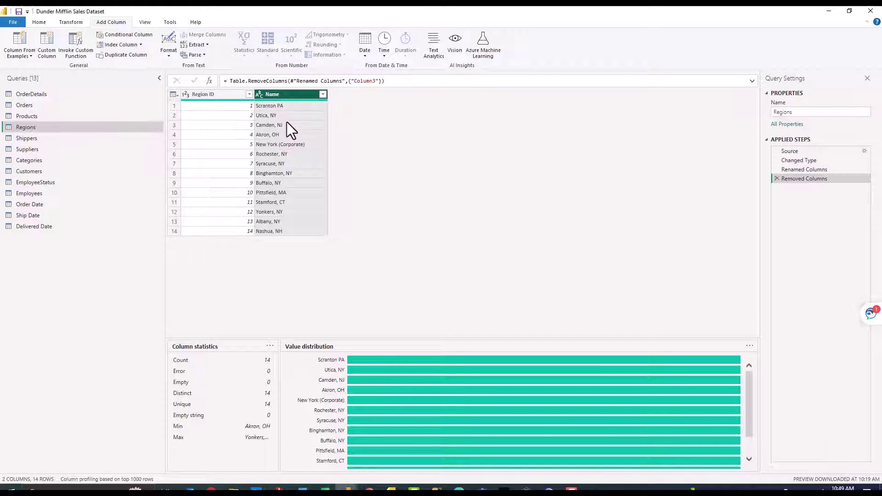
Step: Create a from-selection example column on Name called 'City', with Scranton as the first example
left_click(22, 56)
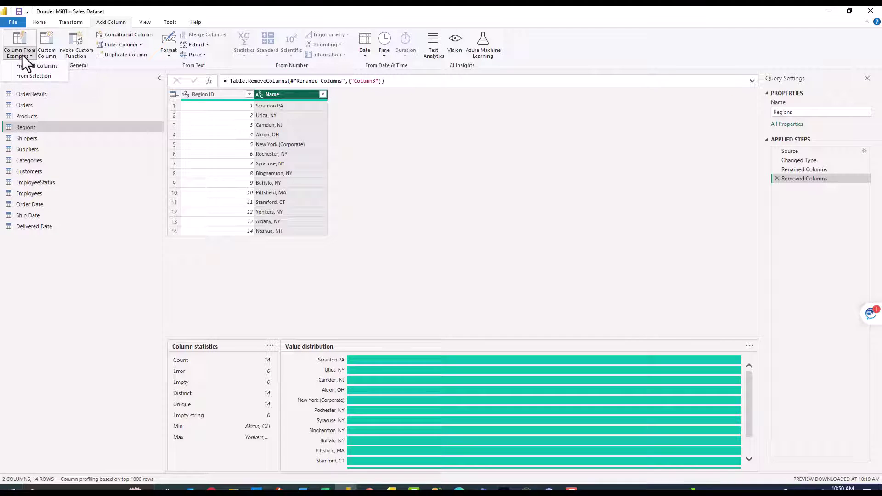
left_click(33, 75)
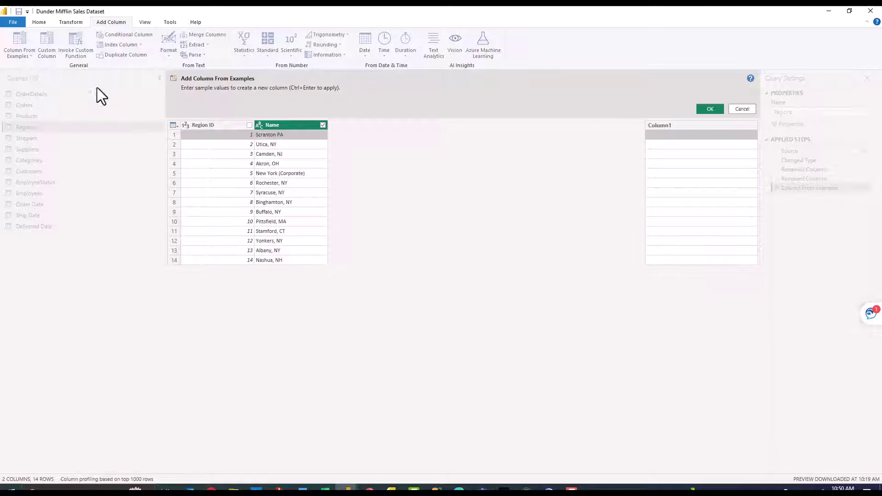
double_click(688, 125)
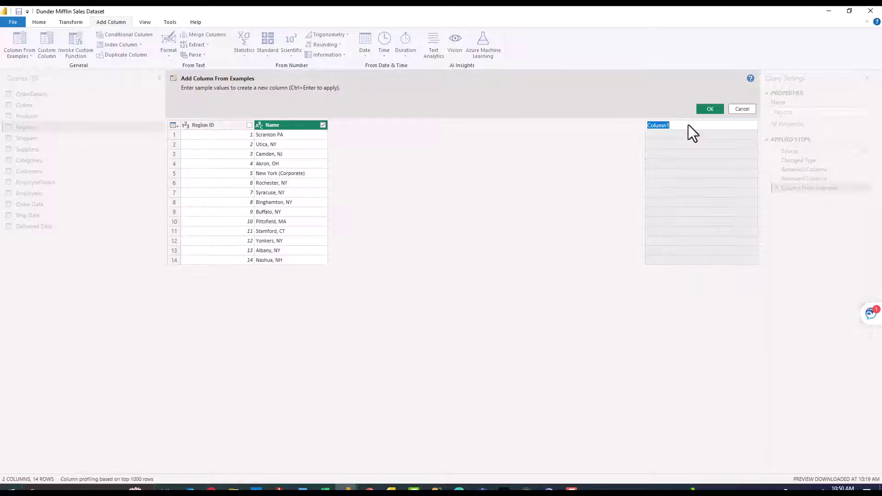
type("City")
key("Return")
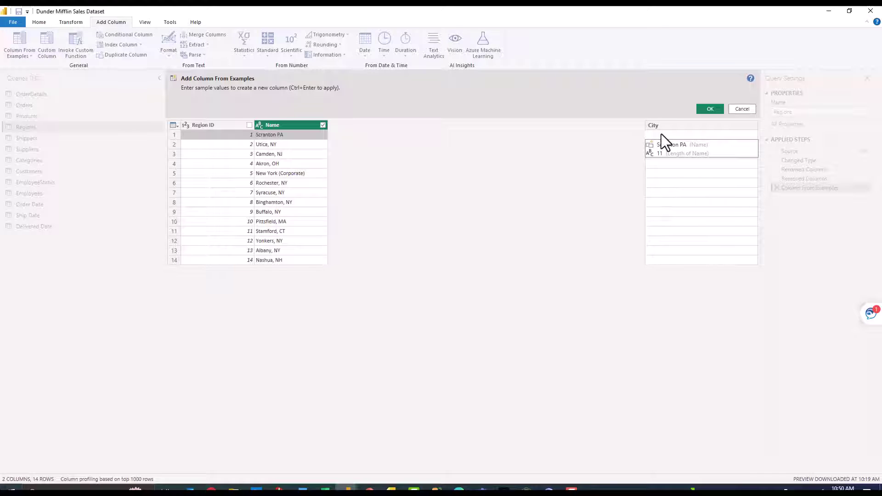
key("Escape")
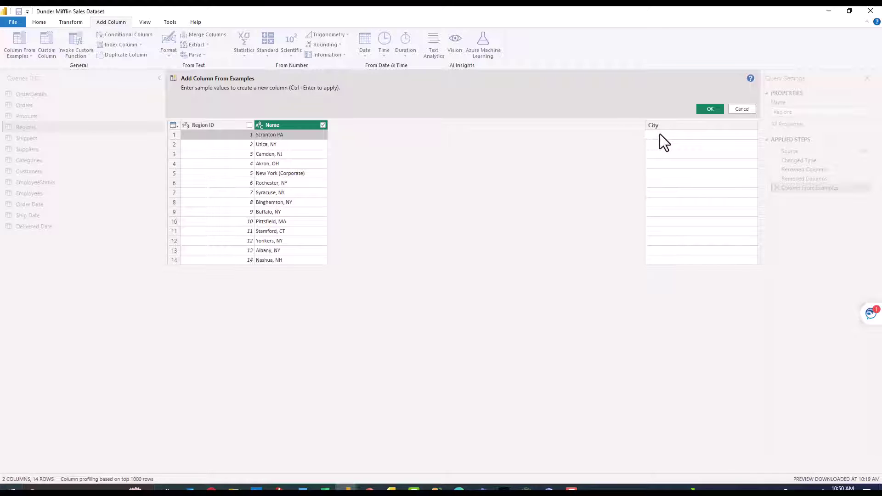
type("Scranton")
key("Return")
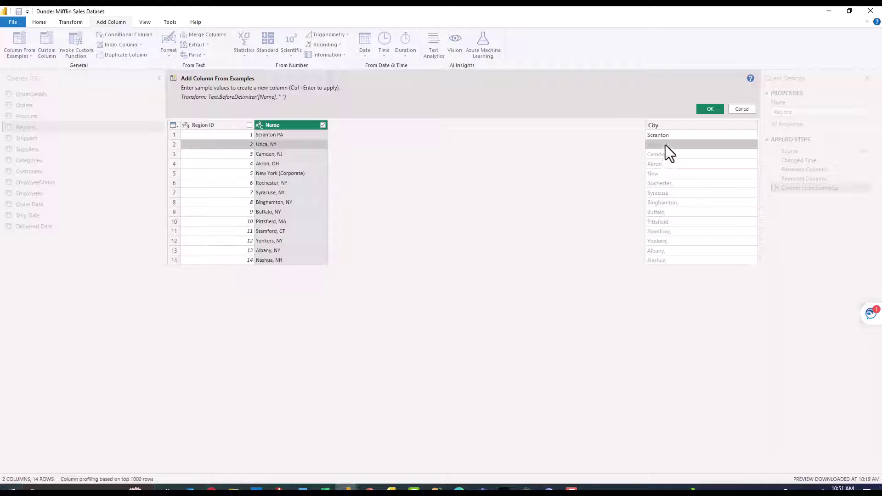
Step: Add Utica and Camden as further City examples, then inspect the New York (Corporate) entry
type("U")
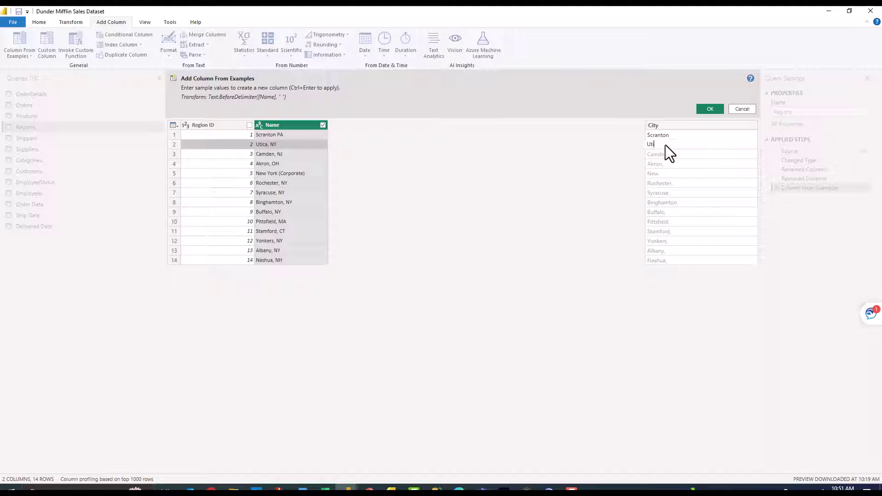
type("tica")
key("Return")
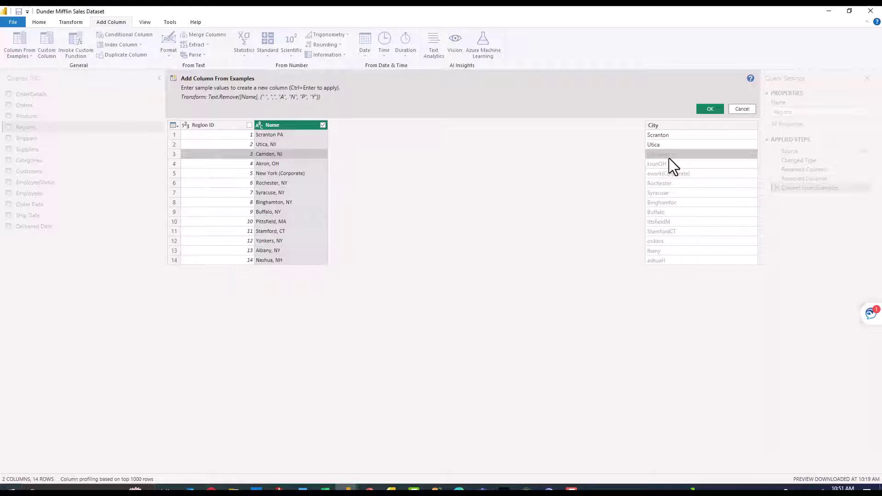
type("Camden")
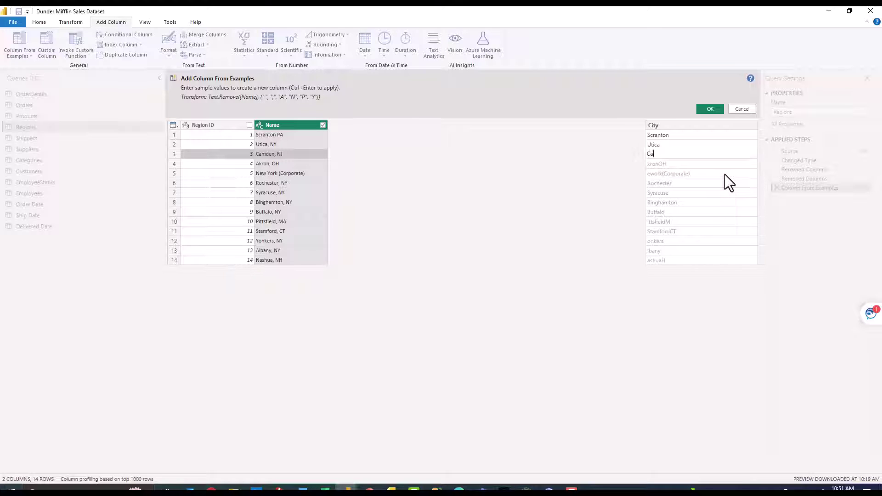
key("Return")
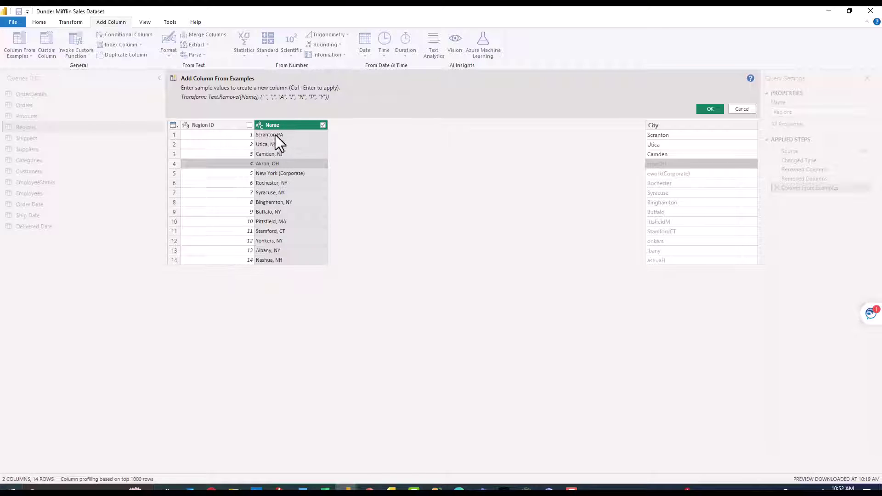
left_click(269, 175)
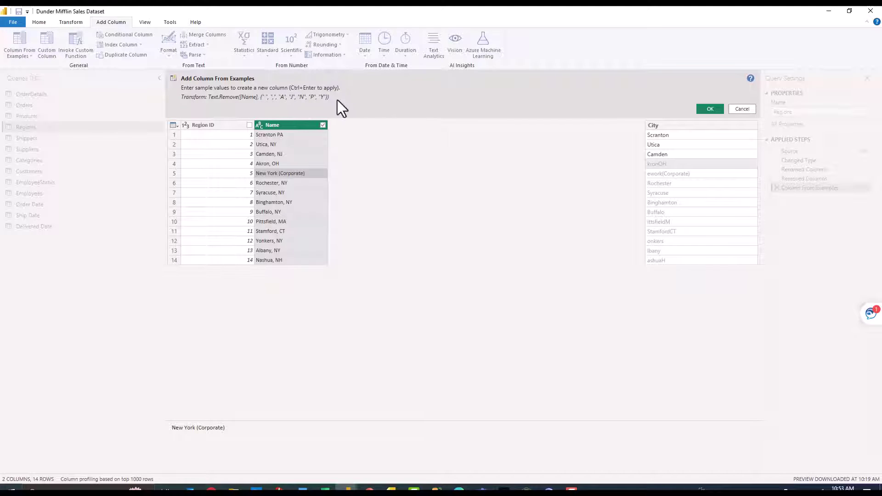
Step: Discard the City example column and filter Name to exclude New York (Corporate) and Scranton PA
left_click(742, 110)
left_click(323, 94)
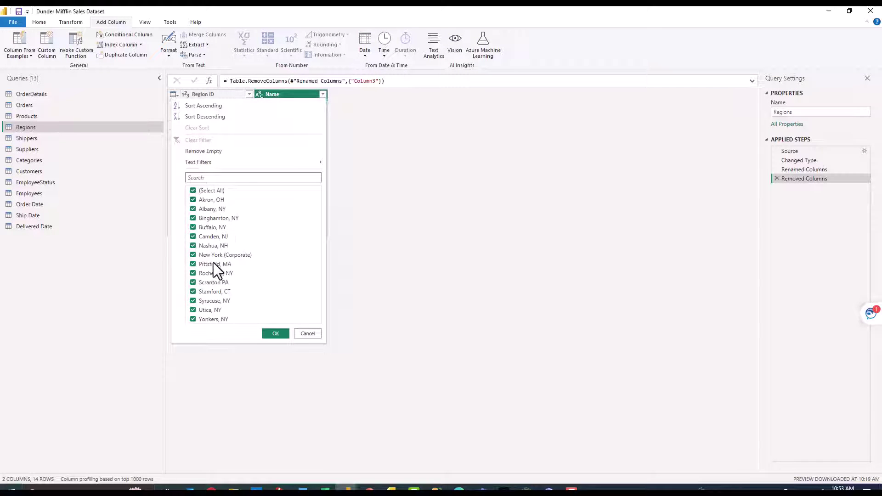
left_click(194, 256)
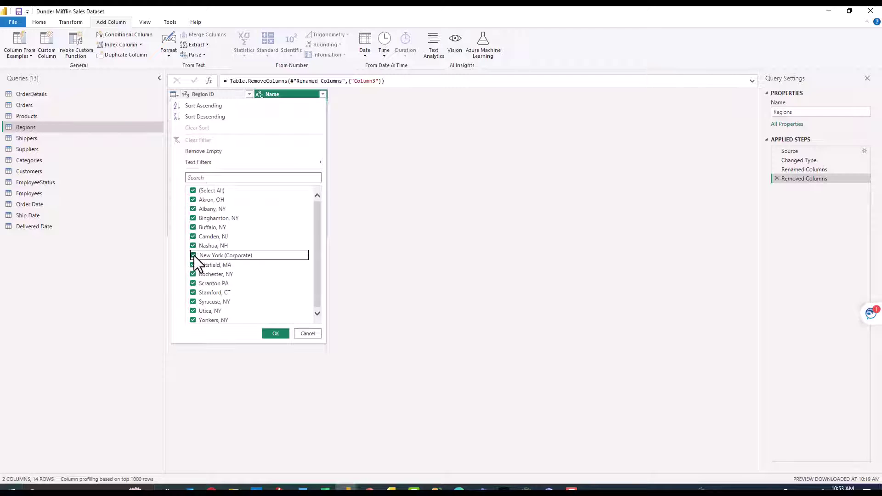
left_click(194, 284)
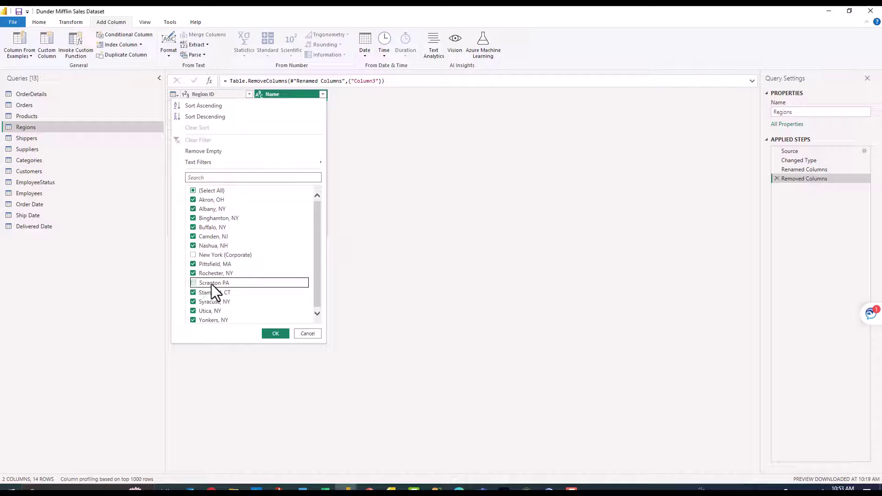
left_click(272, 334)
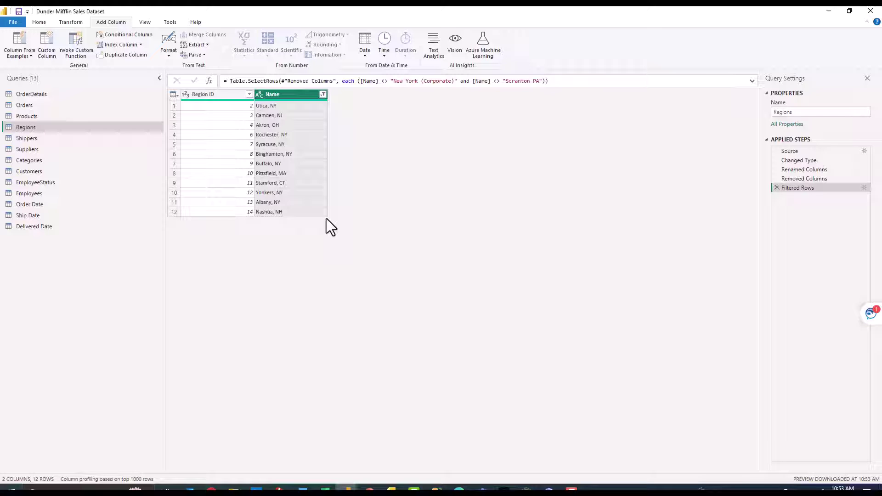
Step: Add a 'City' column from the Name column using Utica as the example
left_click(23, 59)
left_click(23, 77)
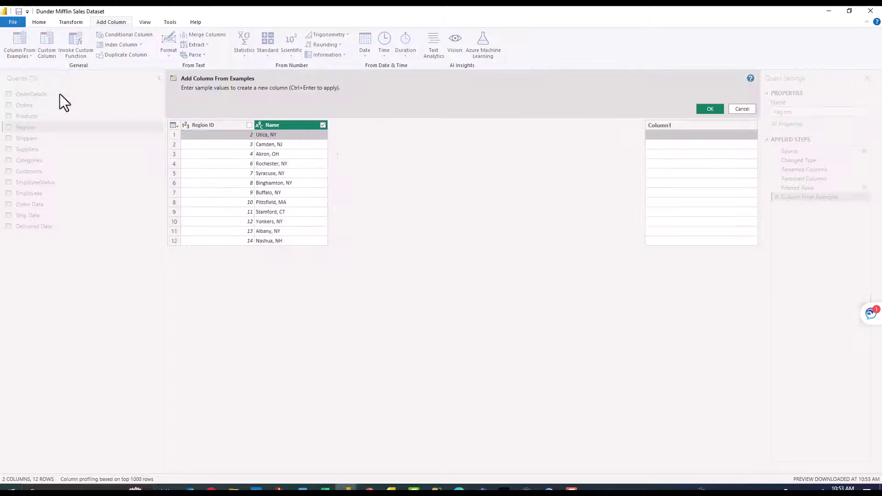
double_click(670, 125)
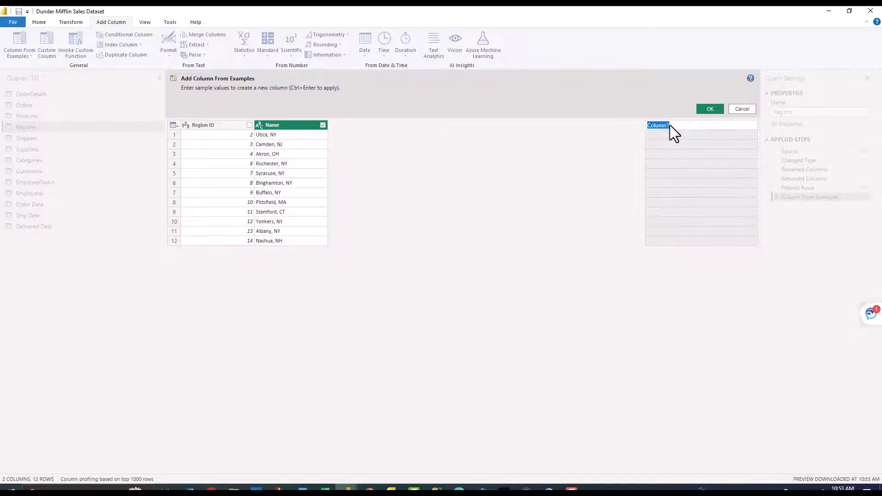
type("City")
key("Return")
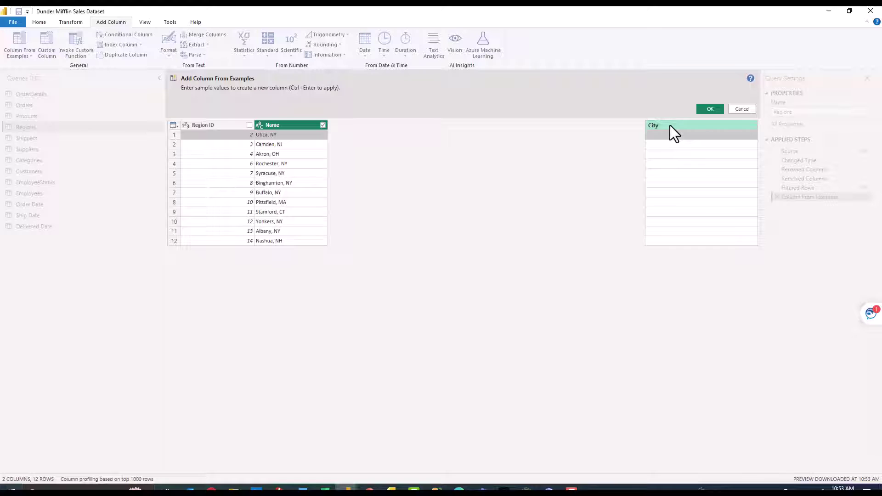
type("Utica")
key("Return")
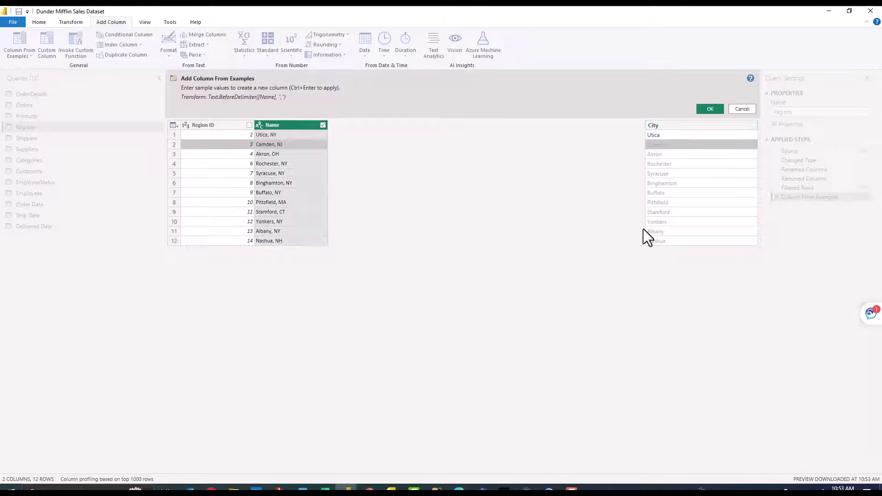
left_click(709, 108)
left_click(283, 96)
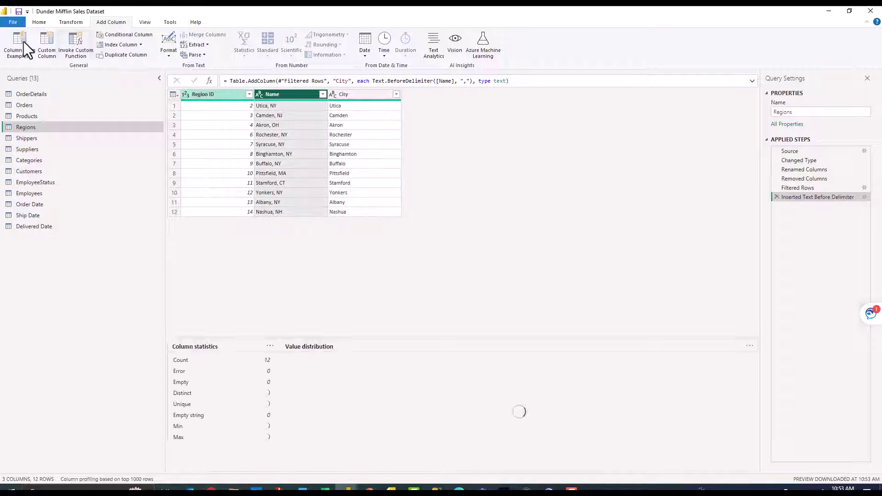
Step: Add a 'State' column from the Name column using NY as the example
left_click(18, 54)
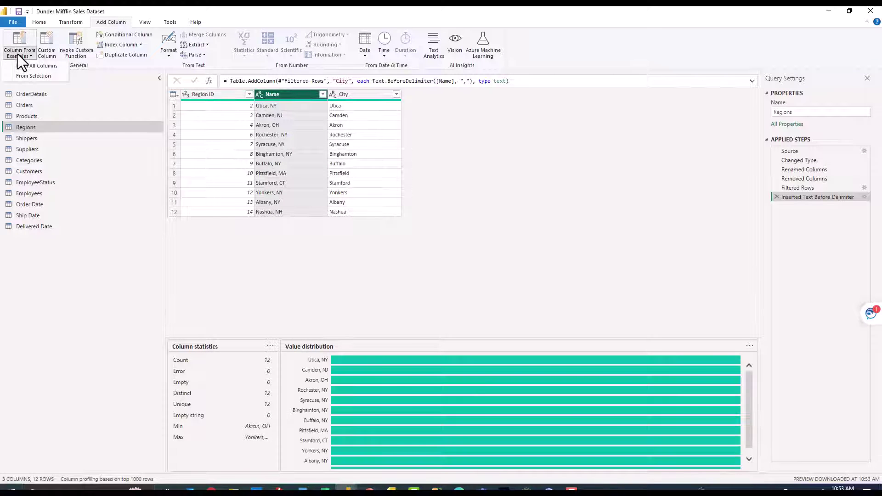
left_click(28, 77)
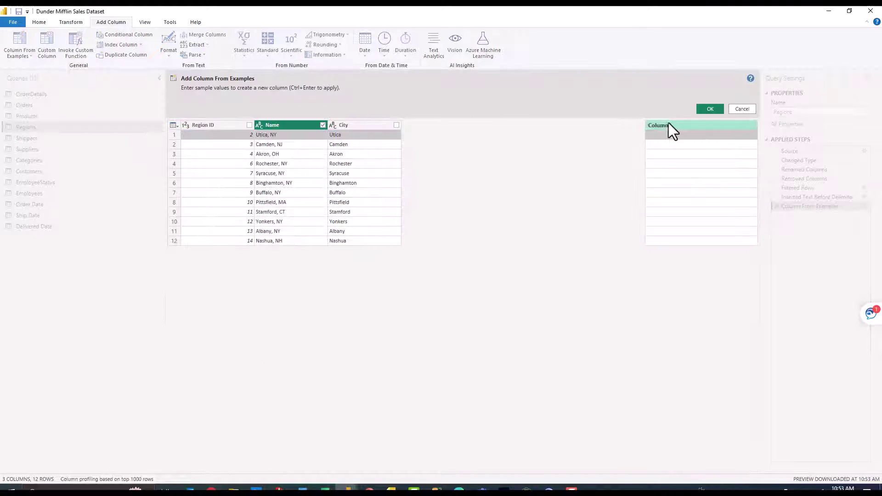
double_click(669, 125)
type("State")
key("Return")
type("NY")
key("Return")
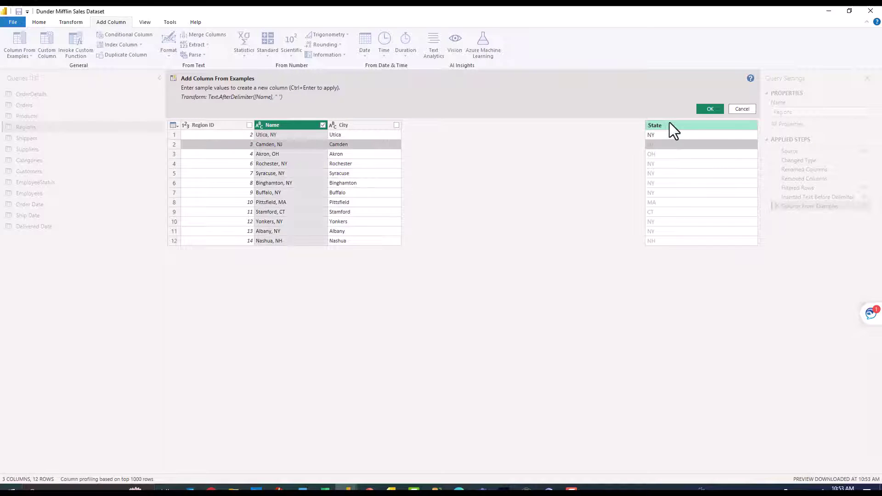
left_click(708, 112)
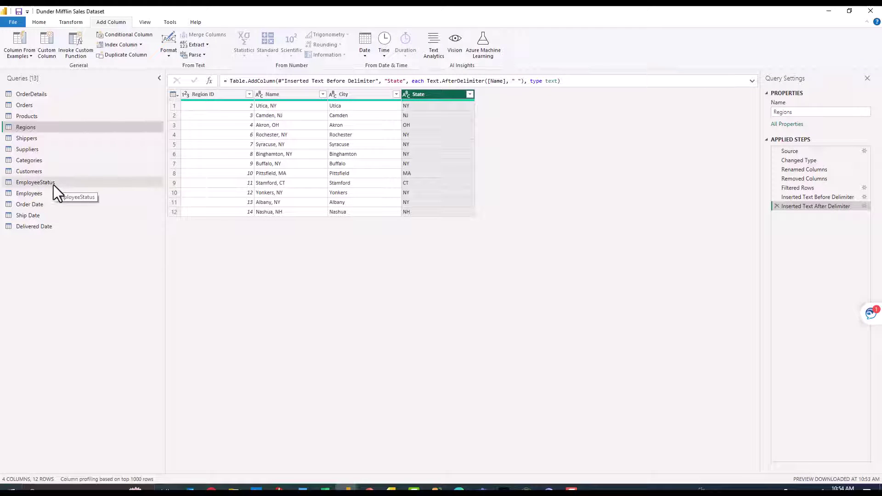
Step: Switch to the Employees query and check which employees have a Middle Name
left_click(44, 197)
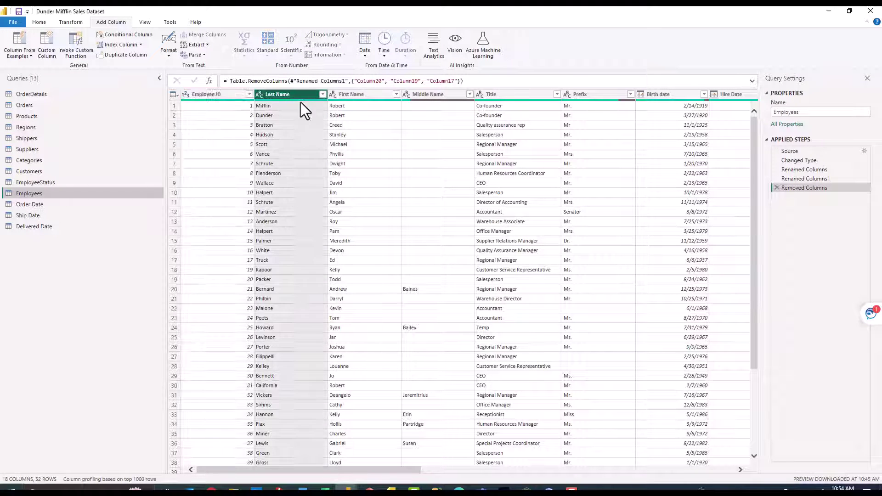
left_click(356, 105)
left_click(432, 95)
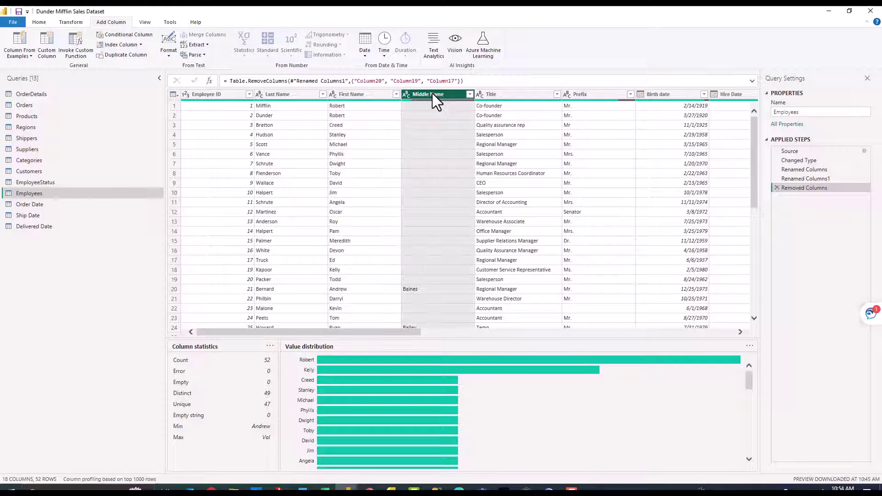
left_click_drag(374, 333, 304, 311)
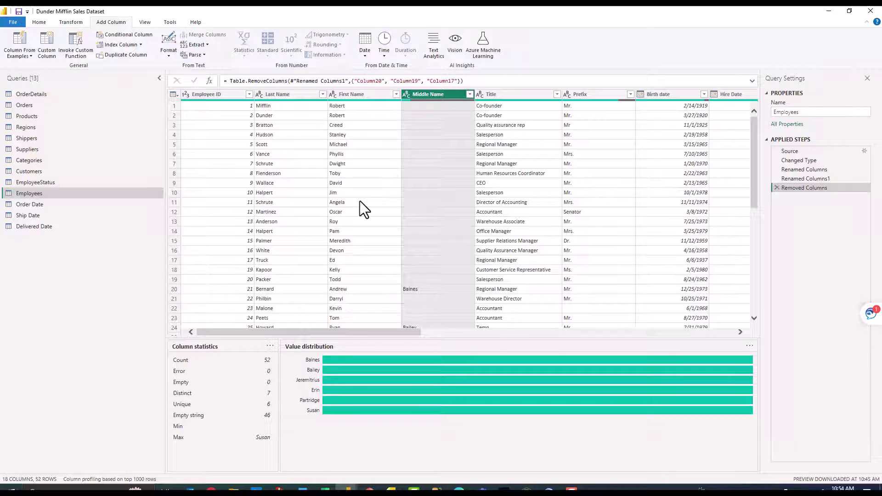
scroll(423, 218, "down", 6)
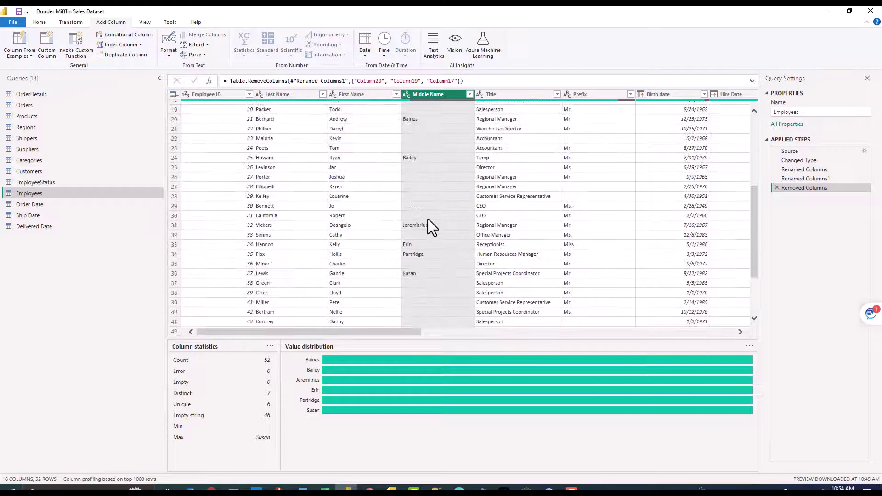
scroll(433, 145, "up", 6)
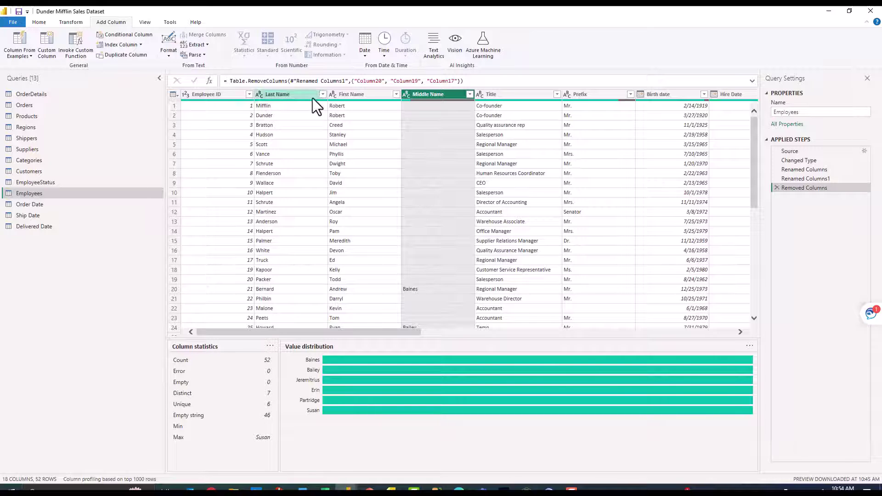
Step: Select the Last Name, First Name and Middle Name columns together
left_click(280, 96)
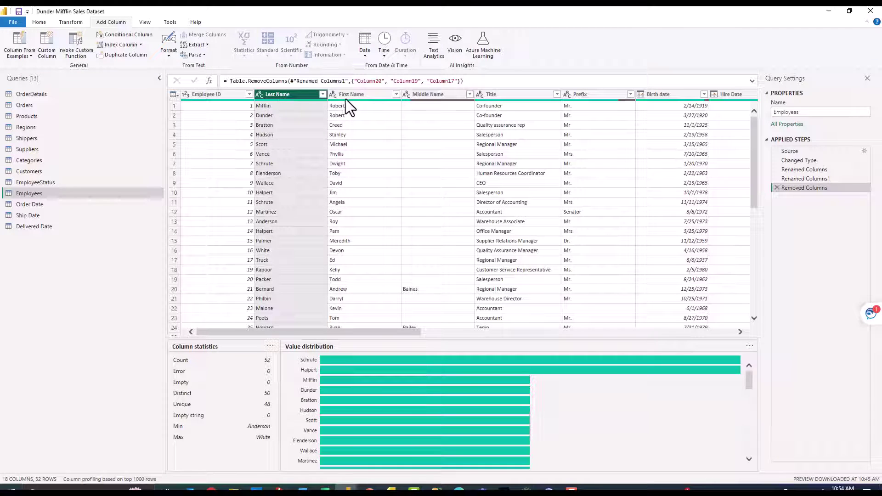
left_click(378, 98, "ctrl")
left_click(435, 94, "ctrl")
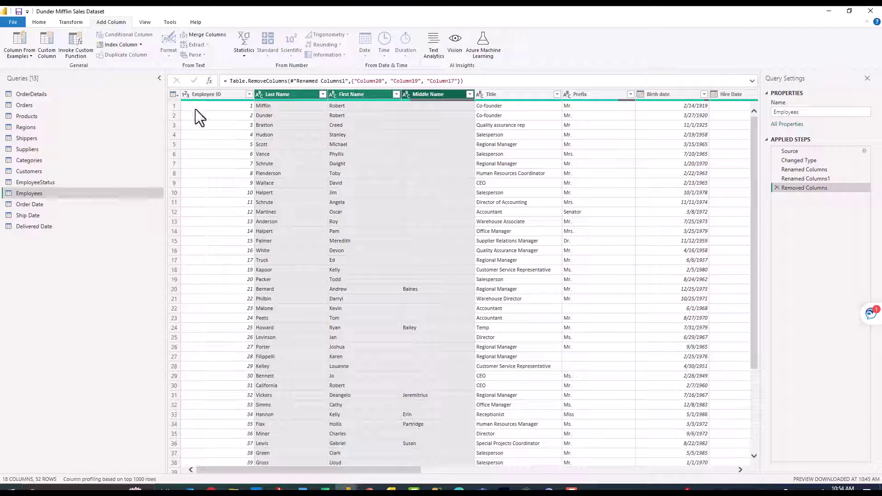
Step: Start a new column from examples and name it Name
left_click(23, 59)
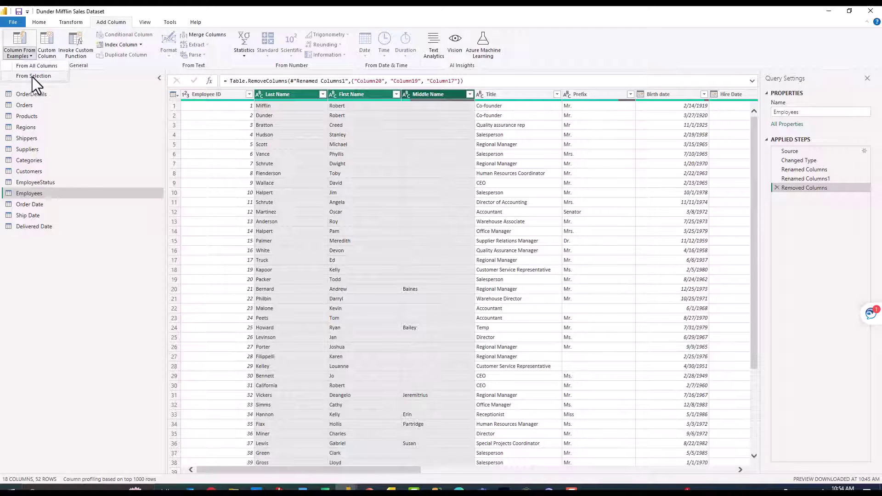
left_click(32, 77)
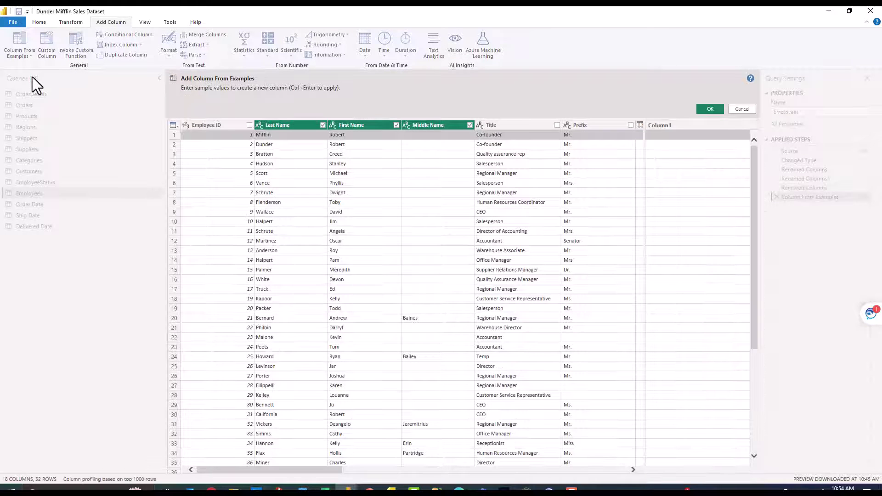
double_click(668, 123)
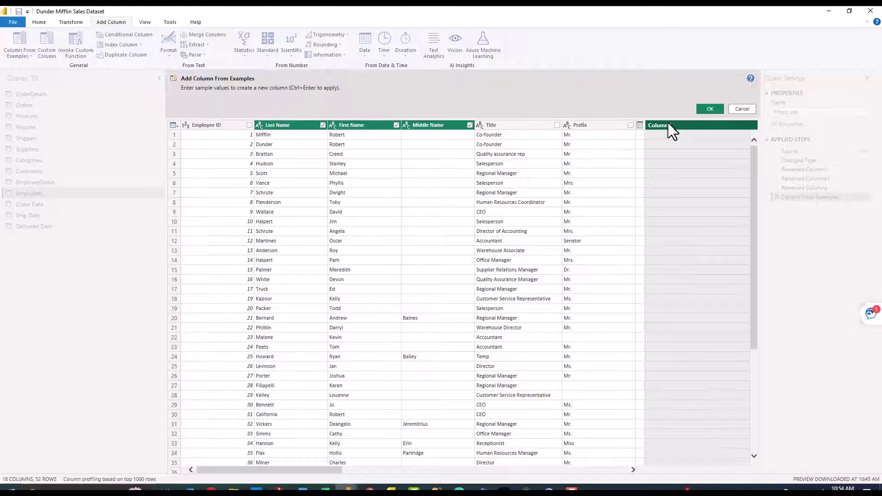
type("Name")
key("Return")
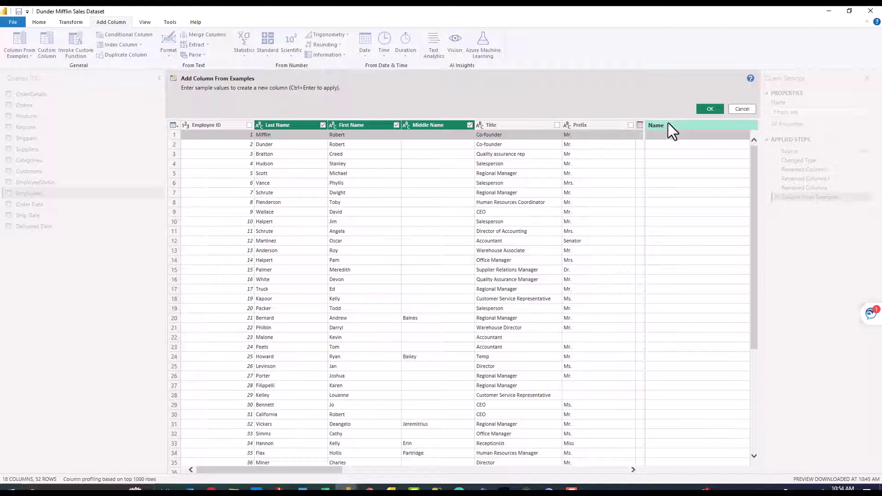
Step: Enter 'Mifflin, Robert' as the first example value
type("Mif")
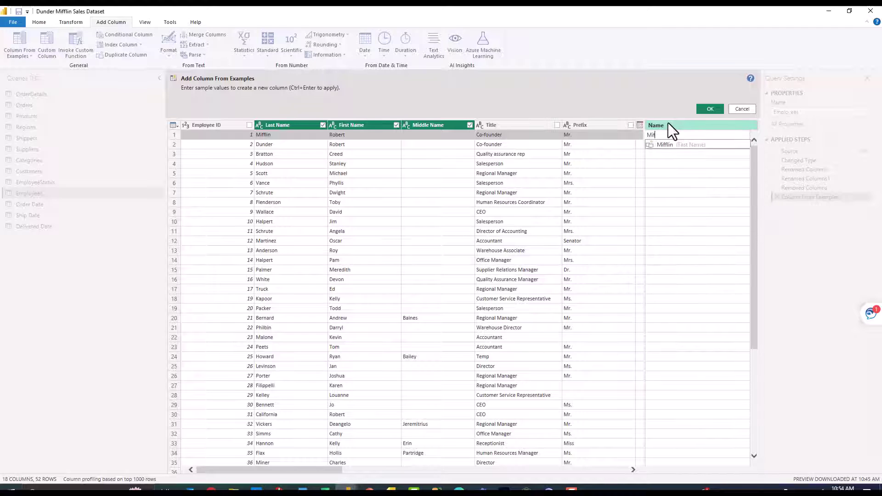
type("flin, ")
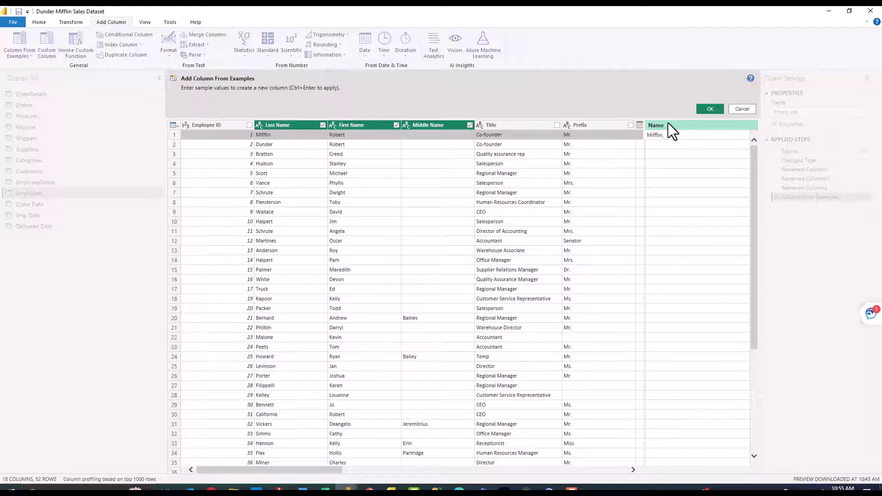
type("Robert")
key("Return")
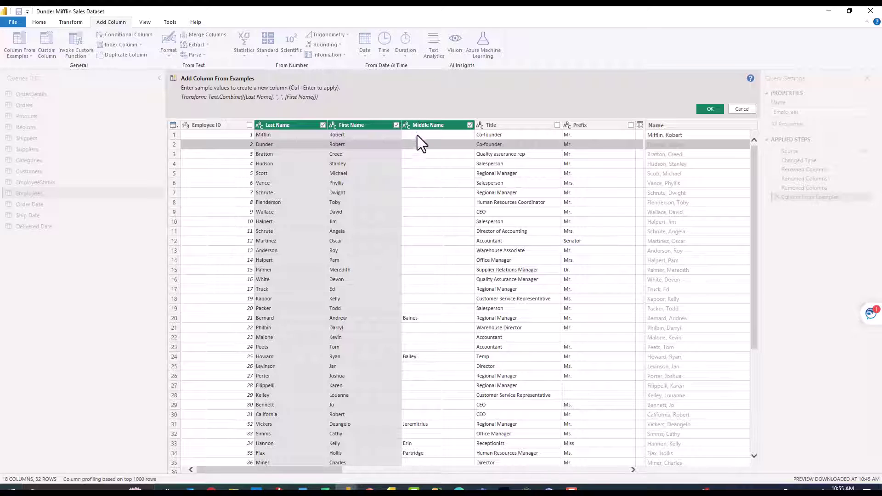
scroll(466, 374, "down", 5)
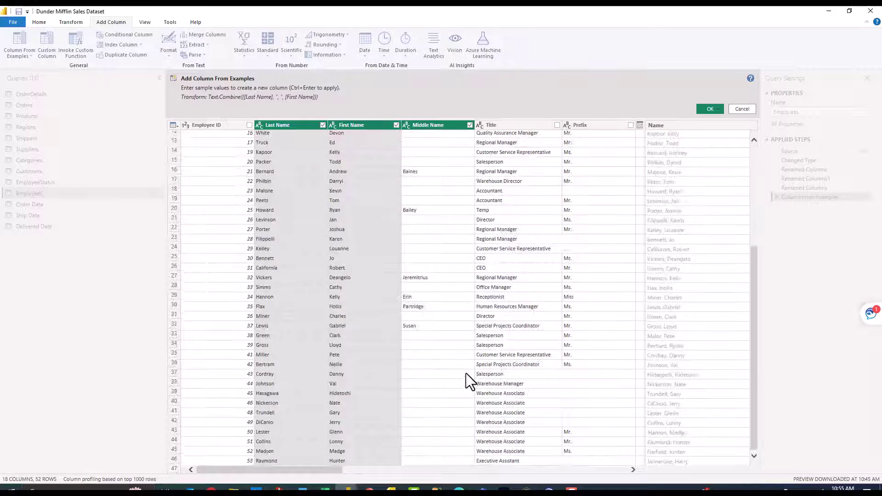
scroll(466, 361, "up", 5)
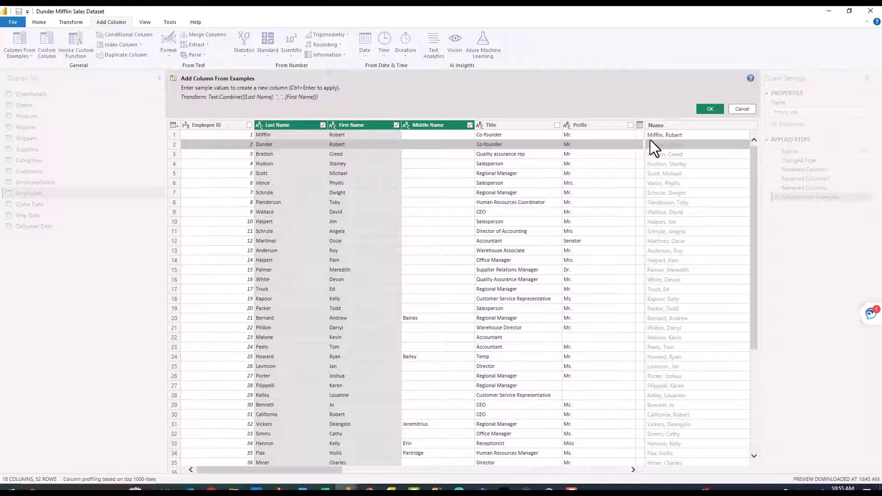
Step: Set the row 20 example to 'Bernard, Andrew Baines'
left_click(698, 319)
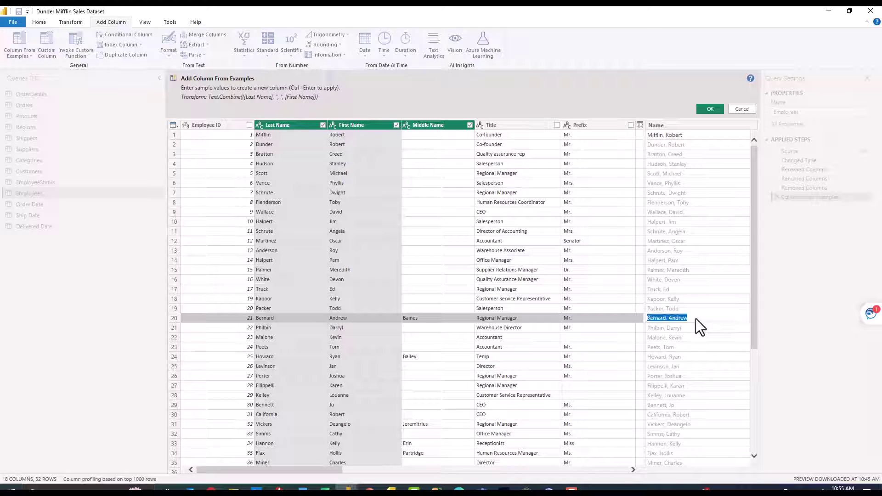
left_click(695, 319)
key("Return")
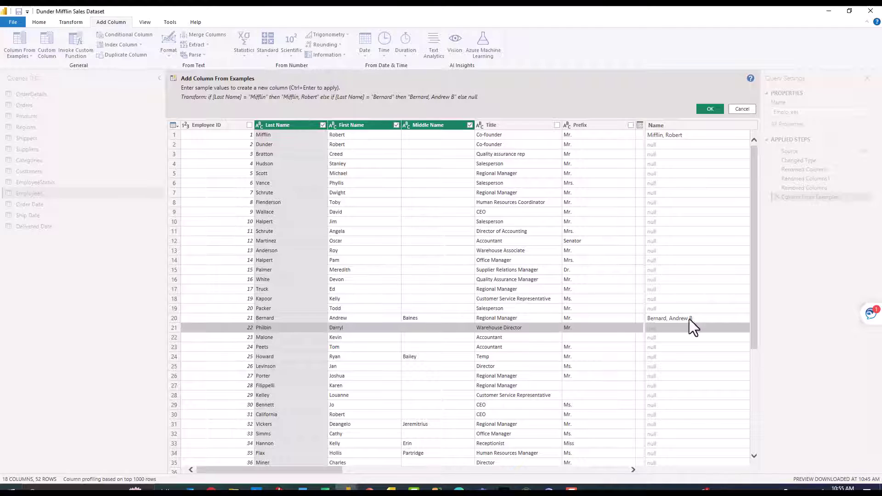
left_click(702, 321)
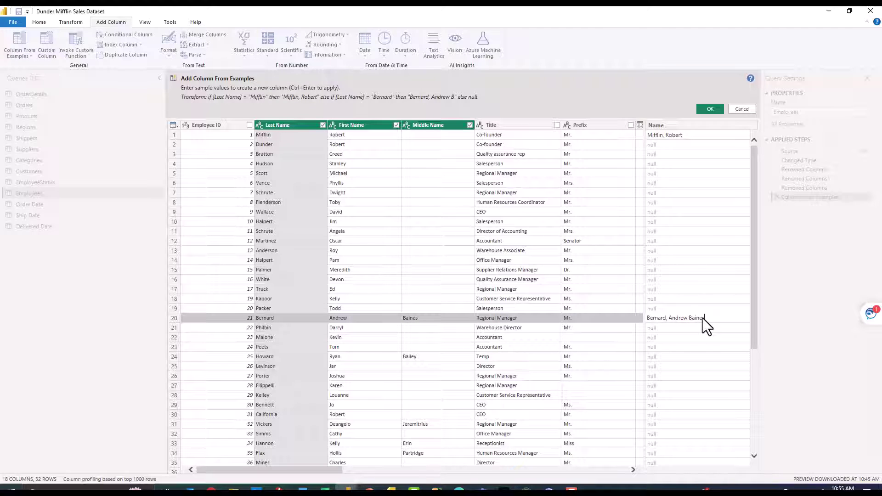
key("Return")
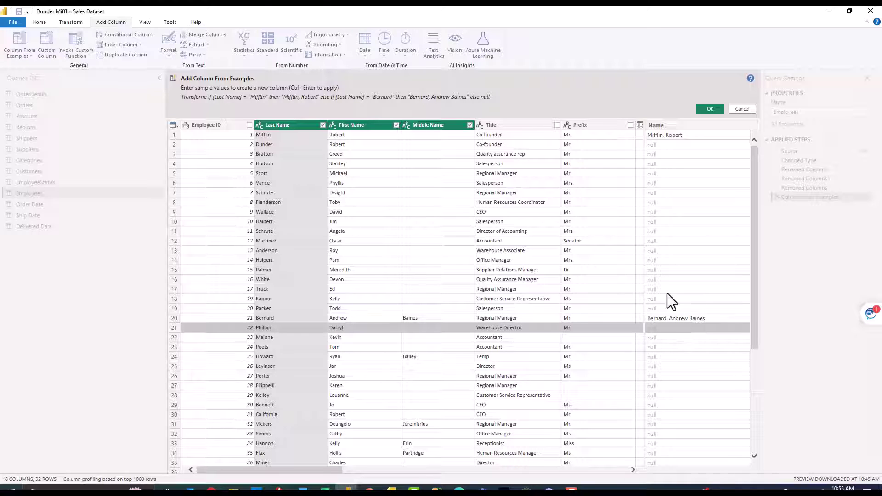
Step: Discard the example column and sort Middle Name descending so middle names come first
left_click(745, 109)
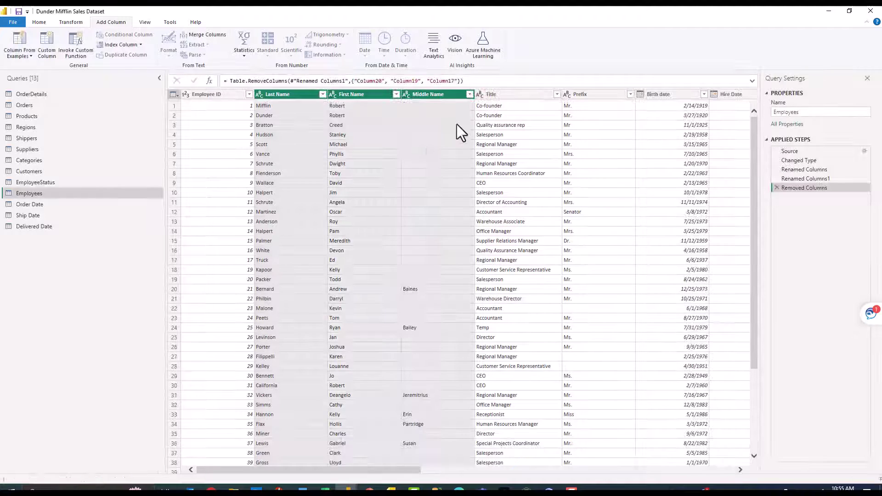
left_click(469, 94)
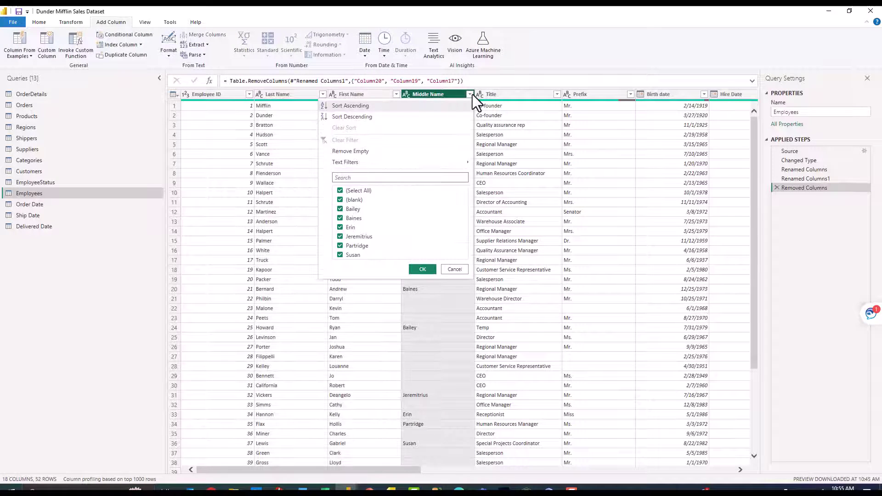
left_click(443, 106)
left_click(469, 94)
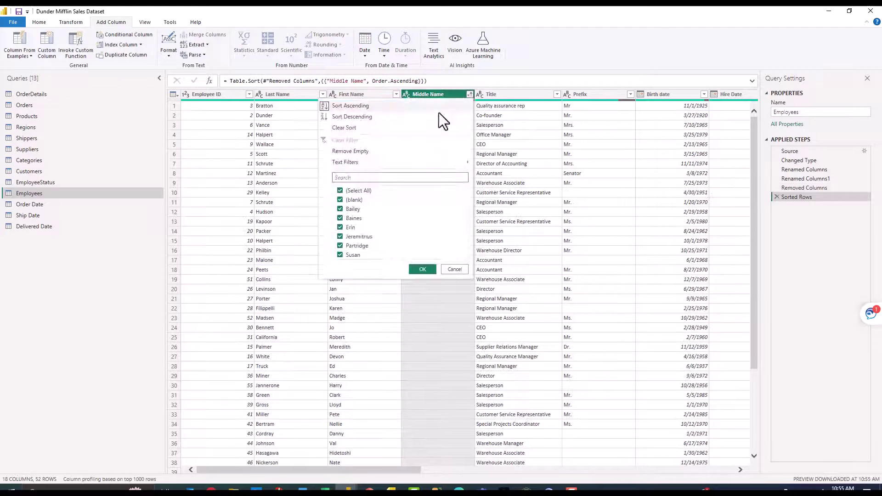
left_click(406, 117)
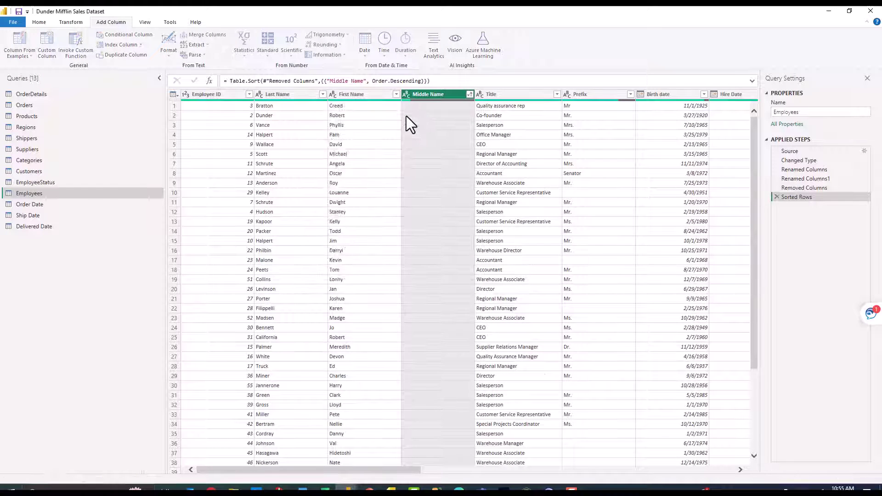
Step: Select the Last Name, First Name and Middle Name columns together
left_click(288, 98)
left_click(349, 97, "ctrl")
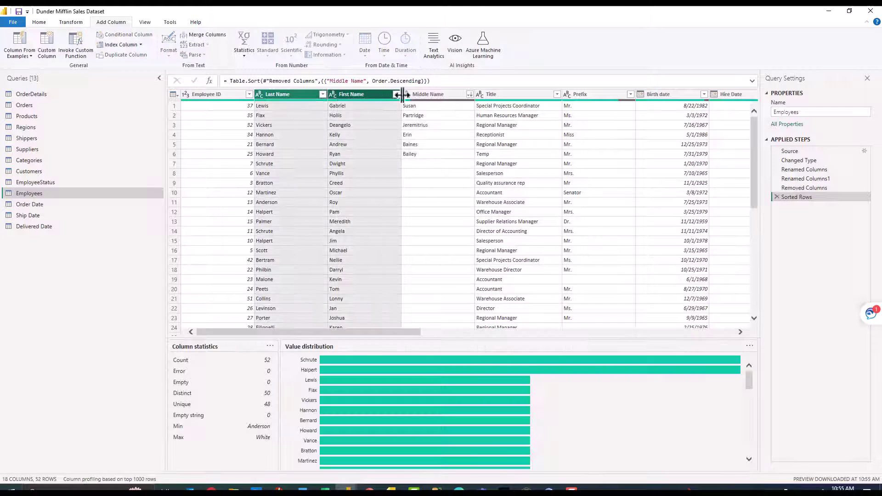
left_click(406, 96, "ctrl")
left_click(21, 55)
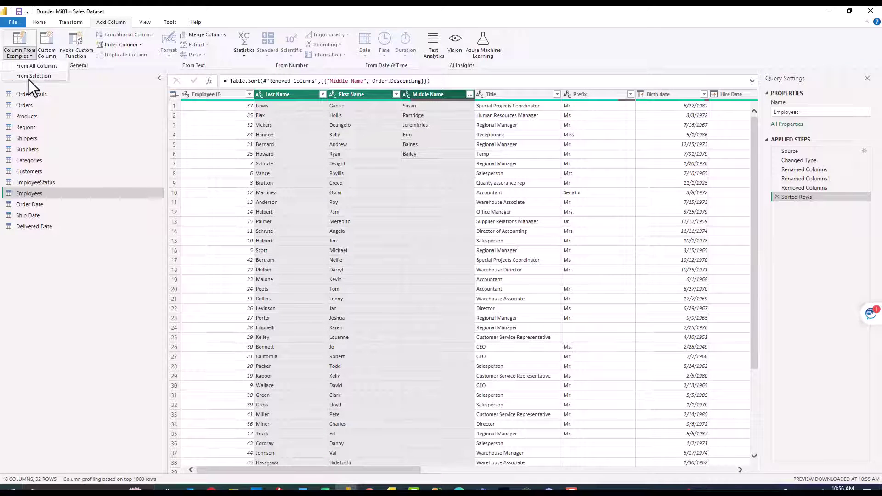
left_click(33, 78)
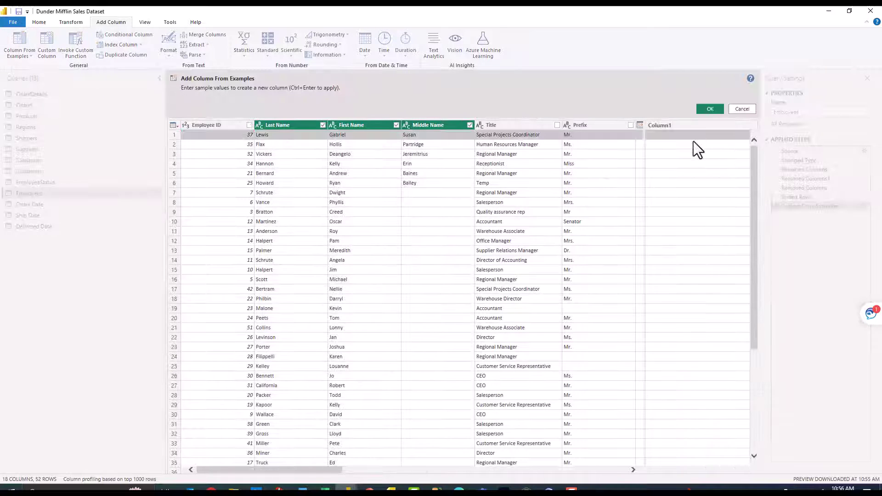
left_click(683, 136)
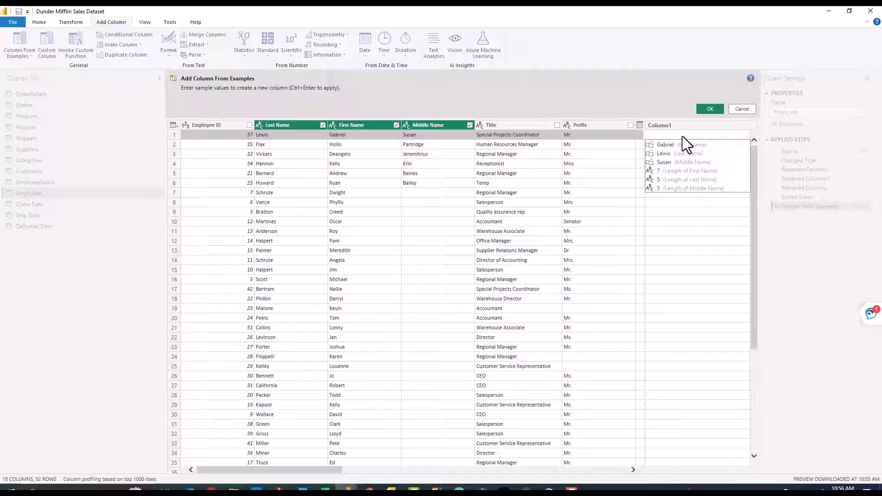
type("Lewis")
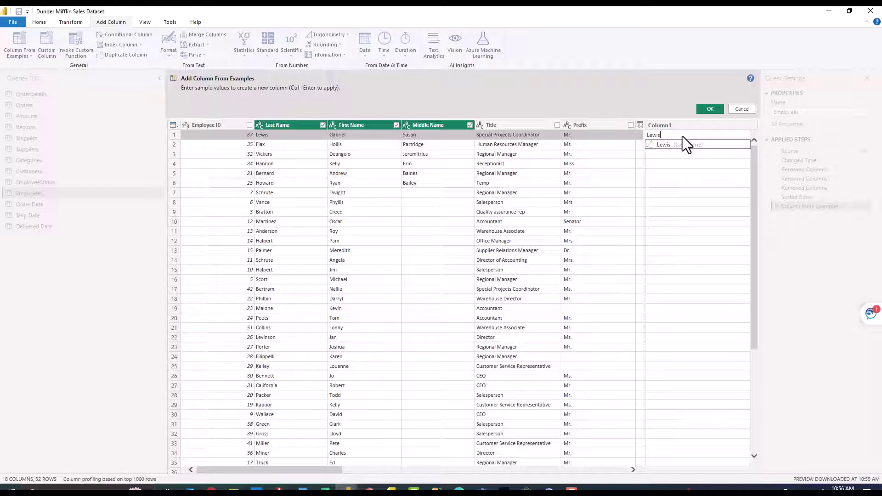
type(", Gabriel Susan")
key("Return")
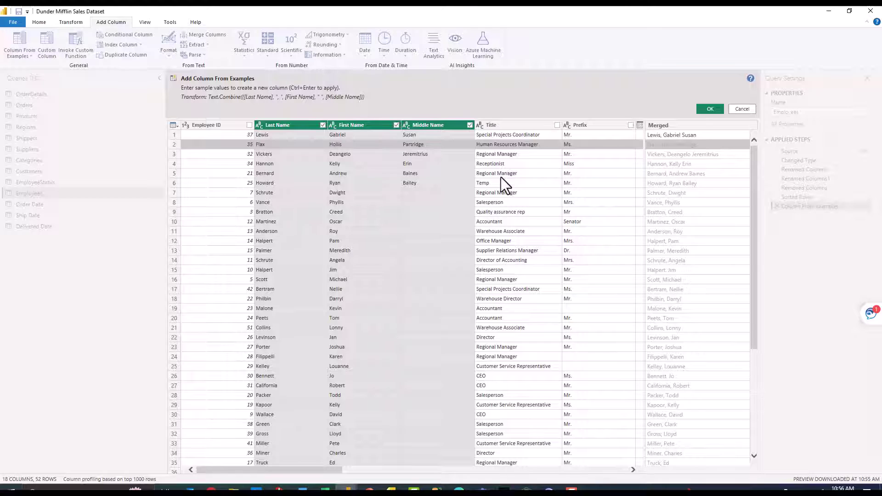
left_click(701, 134)
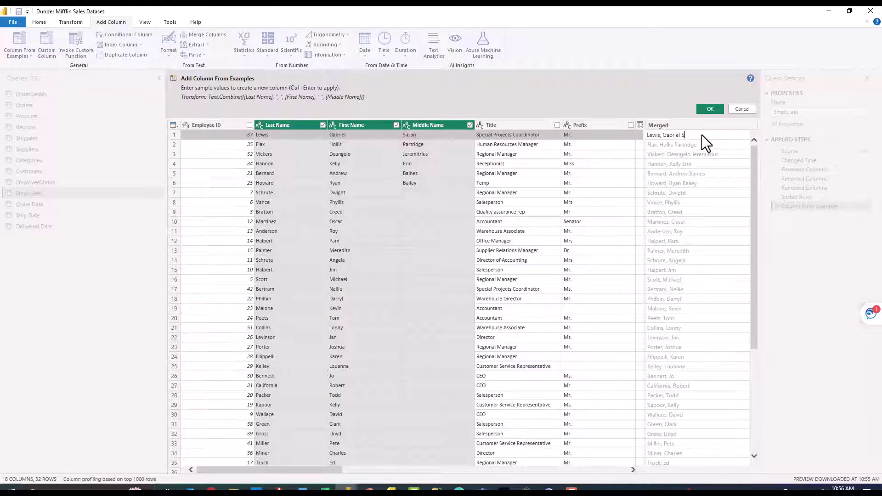
key("Return")
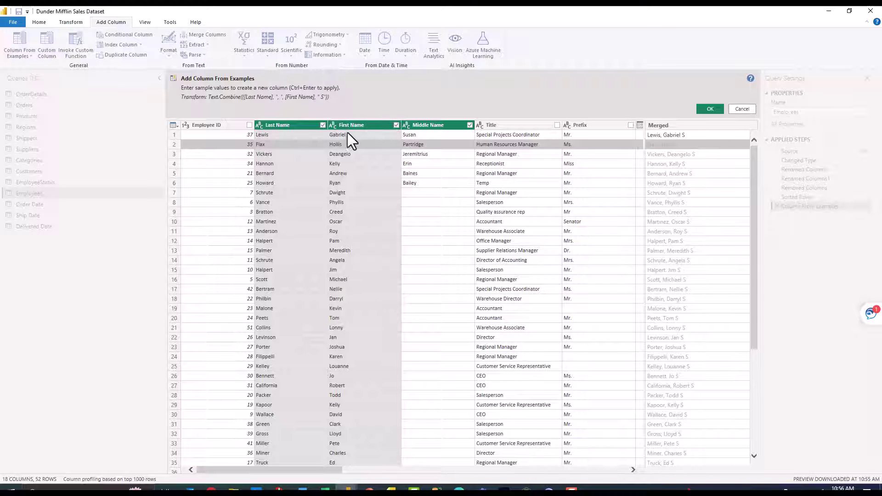
left_click(694, 137)
type("usan")
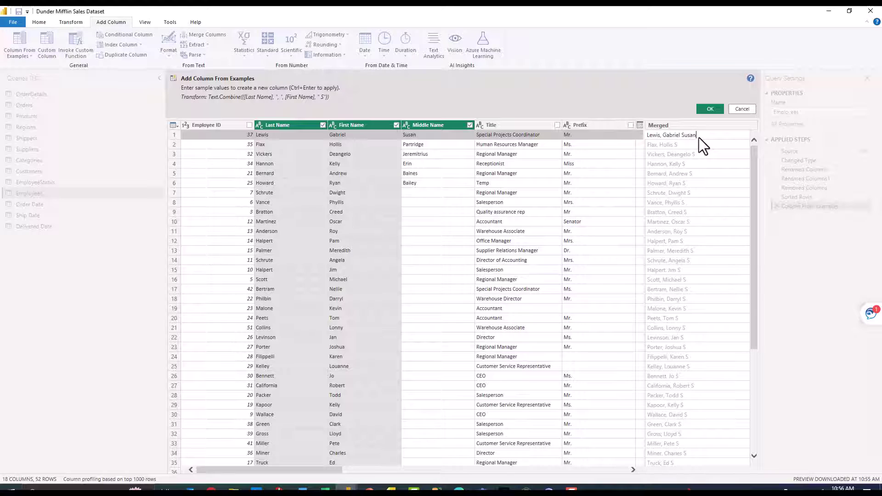
key("Return")
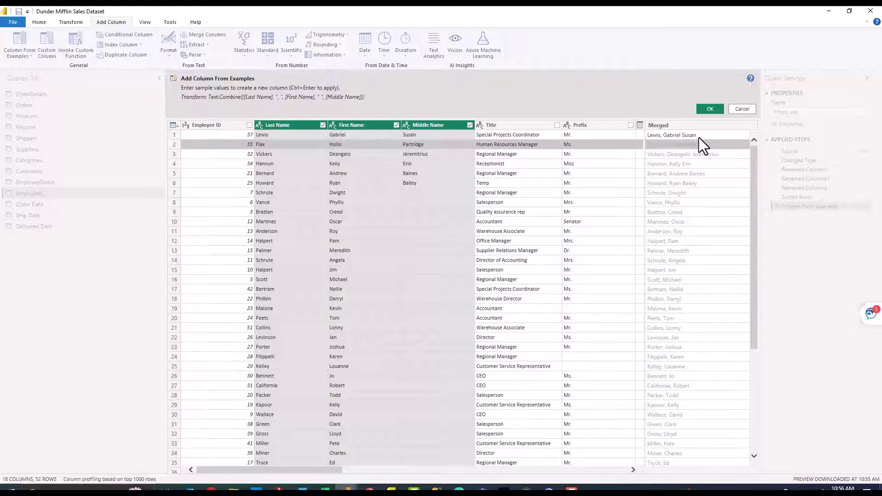
Step: Rename the new example column to Name
double_click(681, 125)
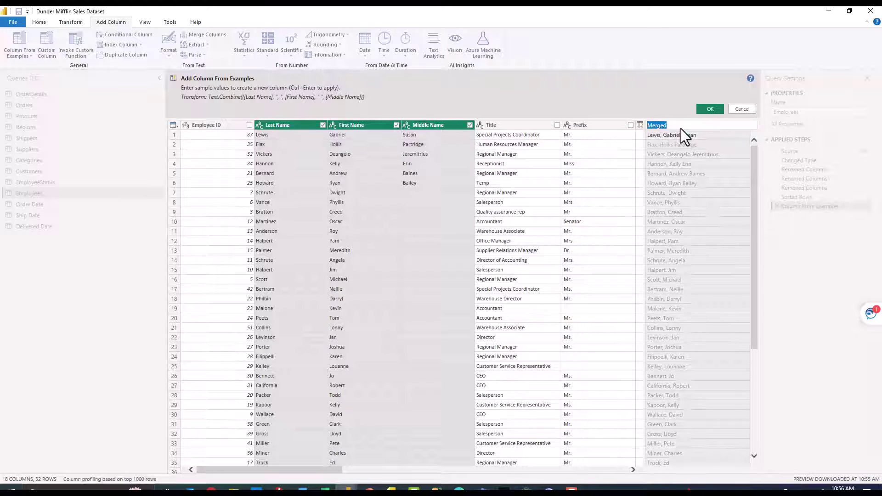
type("Name")
key("Return")
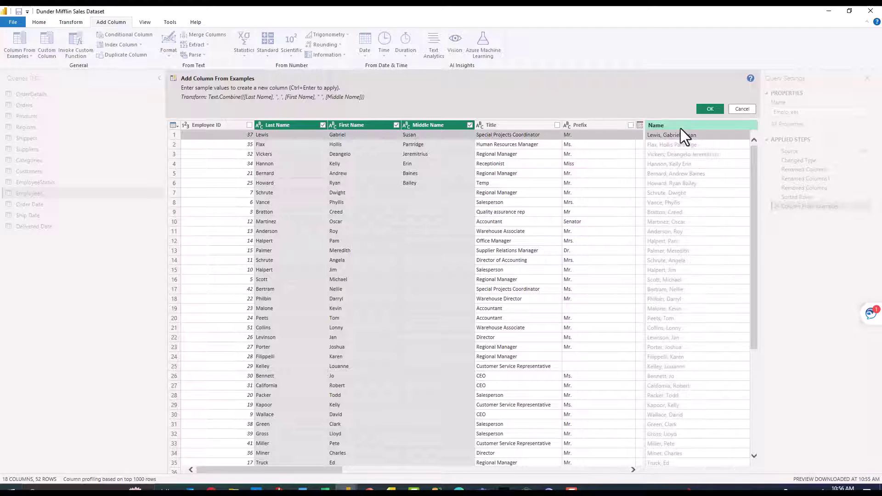
Step: Add the Name column, then delete its Inserted Merged Column and Sorted Rows steps
left_click(709, 108)
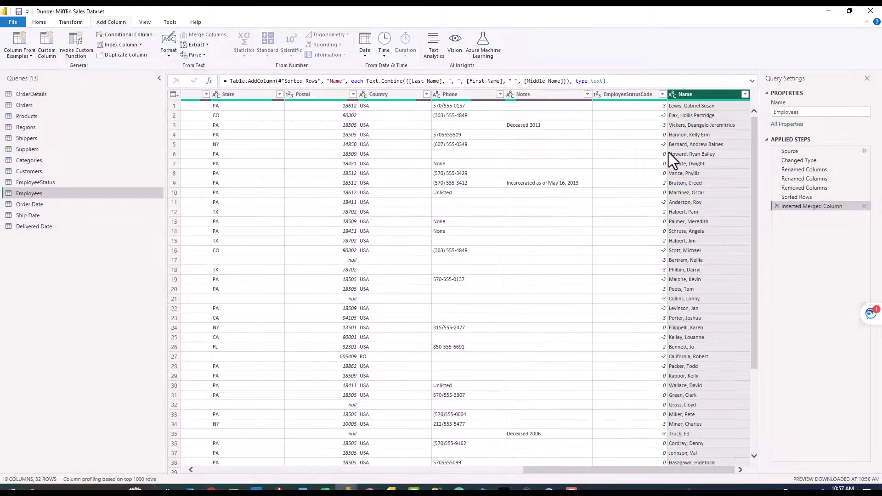
left_click(777, 206)
left_click(777, 197)
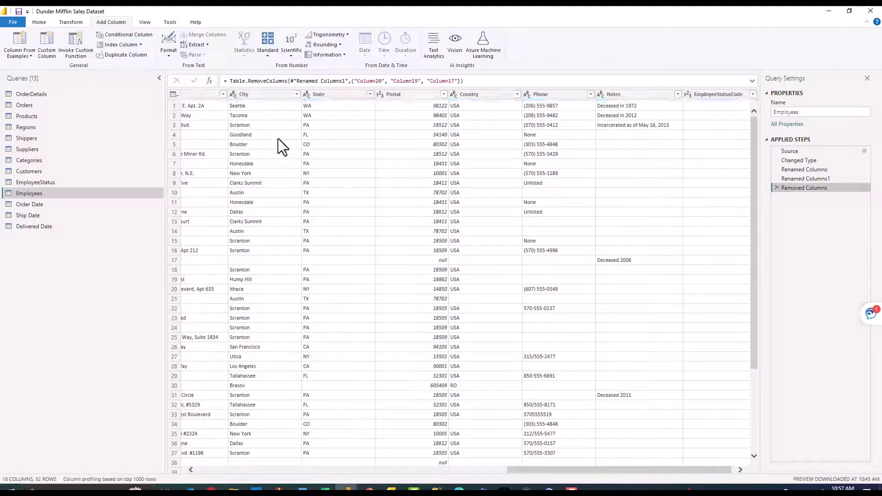
Step: Select Last Name, First Name and Middle Name and start Column From Examples From Selection
left_click(273, 470)
left_click(272, 469)
left_click(266, 97)
left_click(229, 94, "ctrl")
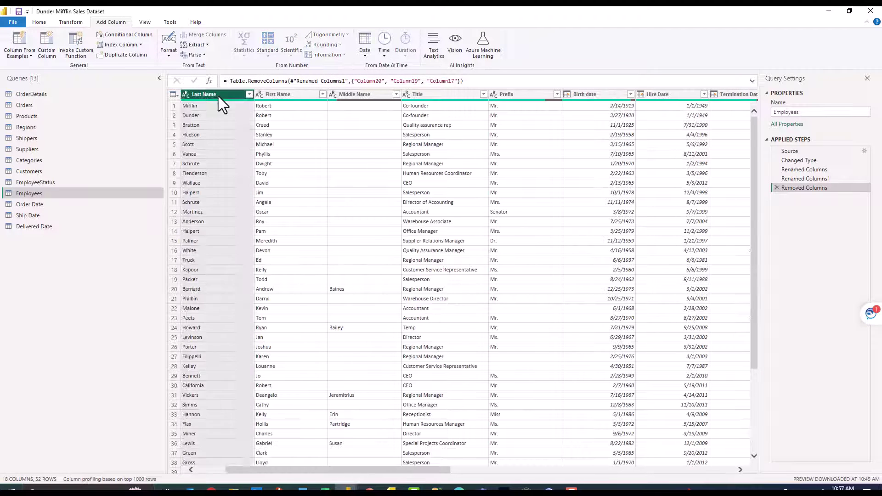
left_click(345, 94, "ctrl")
left_click(20, 55)
left_click(34, 77)
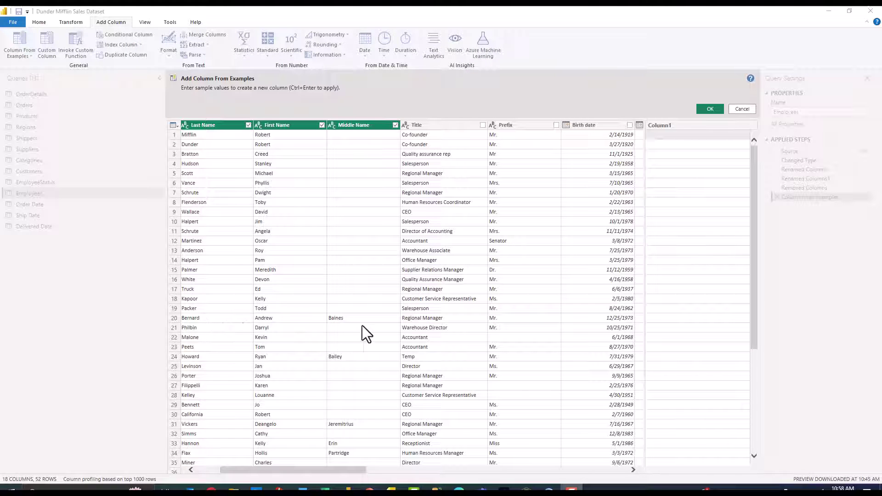
Step: Enter 'Bernard, Andrew Baines' as the row 20 example so the column fills
left_click(663, 320)
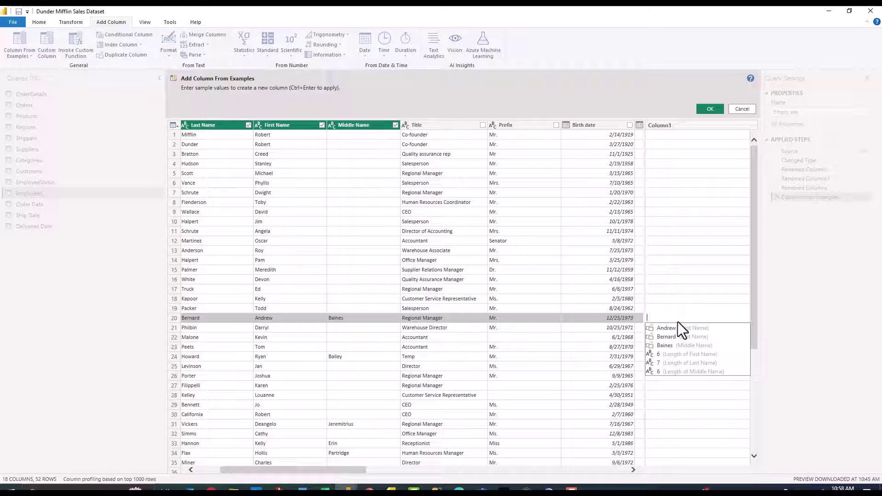
type("Ber")
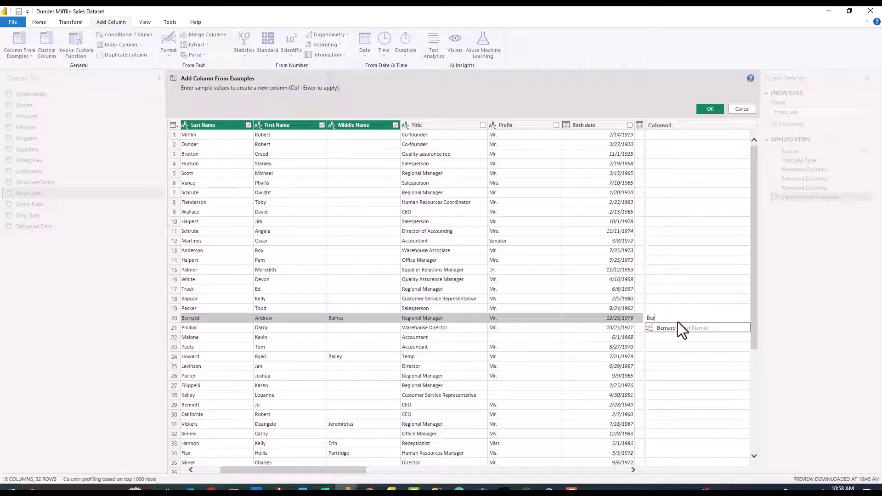
type("nard, Andrew Baines")
key("Return")
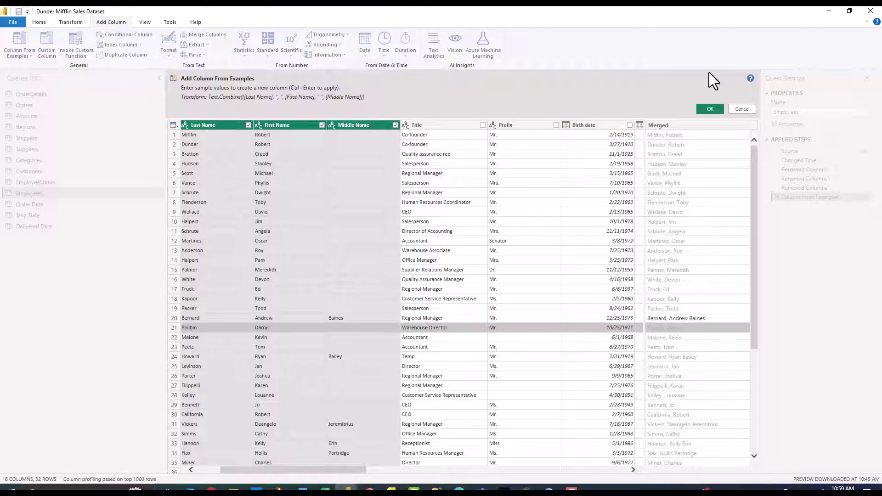
Step: Rename the new Merged column to Full Name
double_click(661, 128)
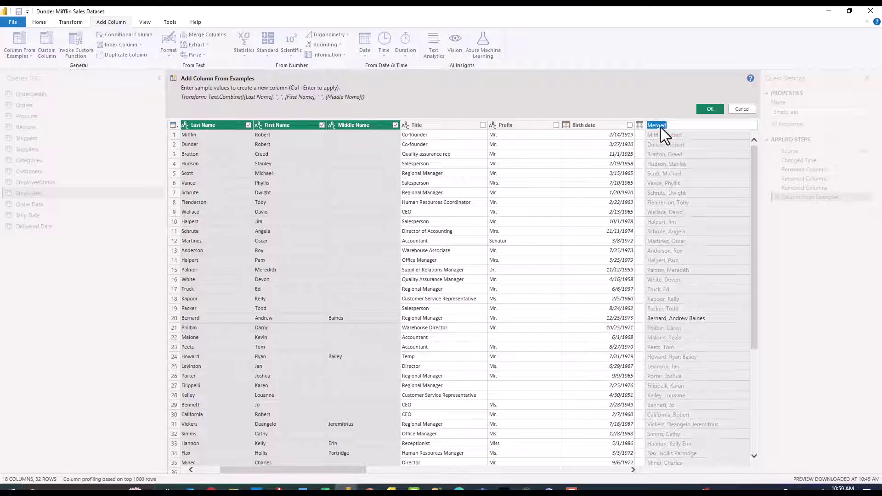
type("Full Name")
key("Return")
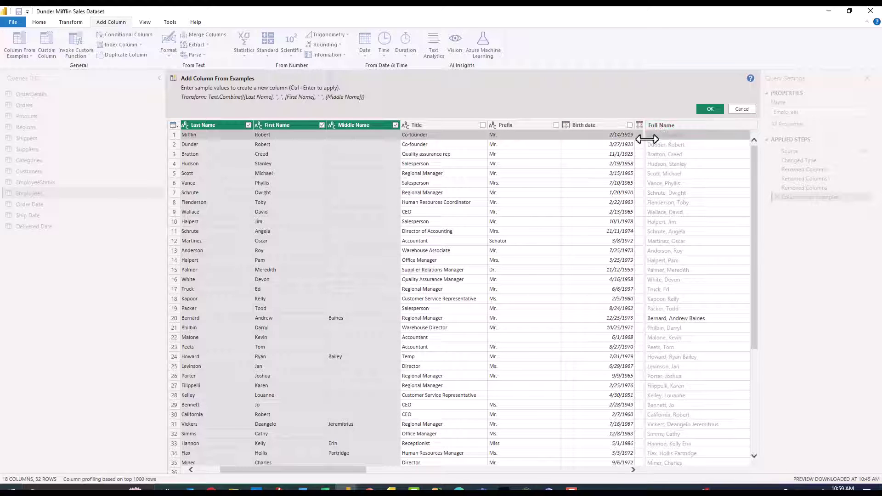
Step: Commit the Full Name column to Employees as an Inserted Merged Column step
left_click(713, 110)
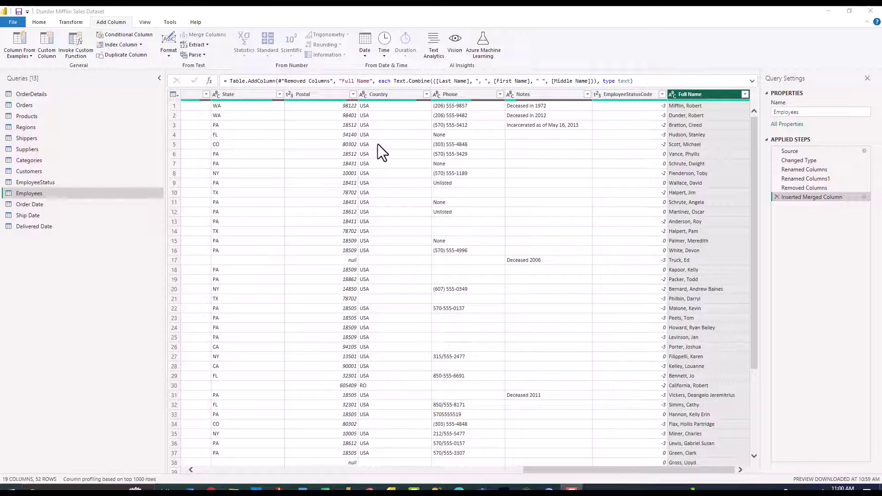
left_click(44, 24)
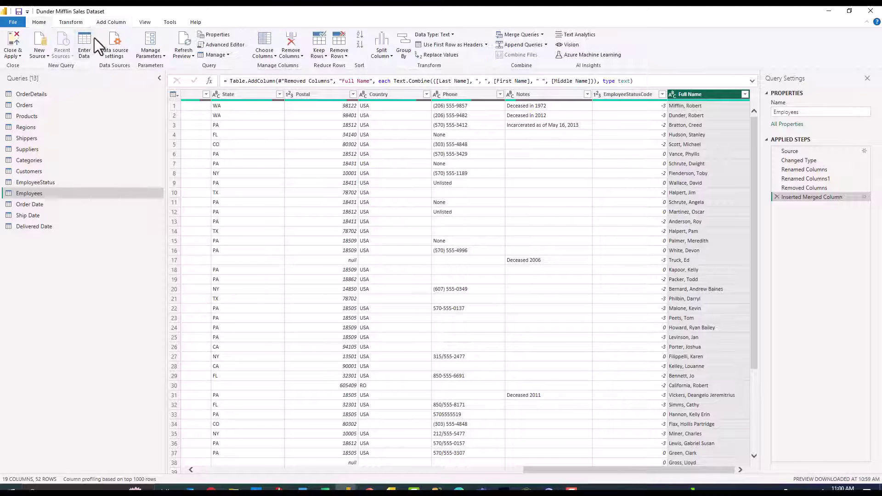
Step: In Advanced Editor, wrap [Middle Name] as Text.Start([Middle Name],1) to show middle initials
left_click(216, 48)
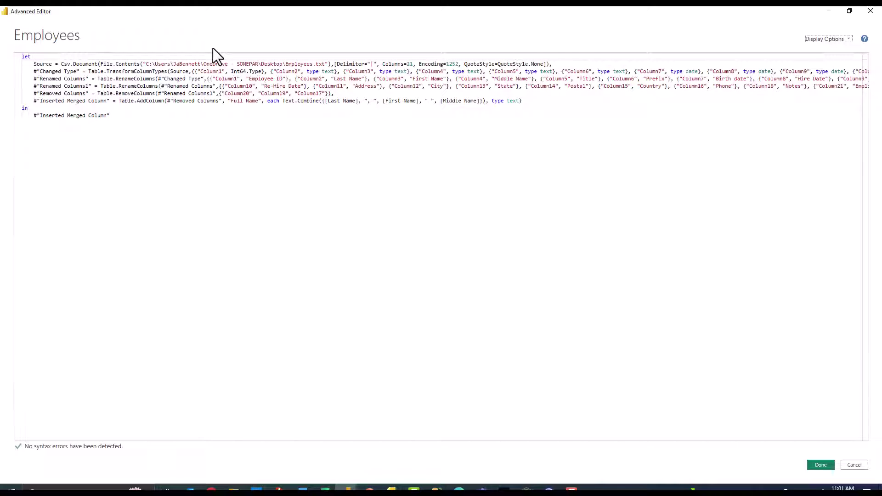
left_click(441, 101)
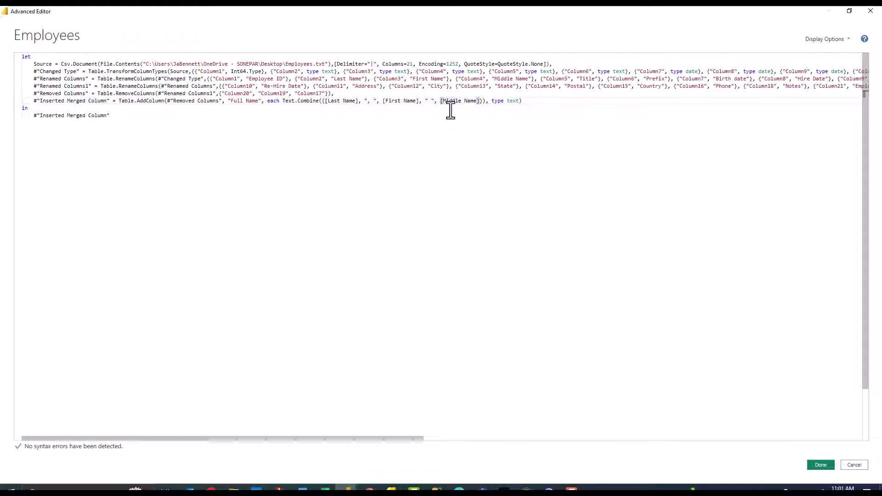
type("Text.")
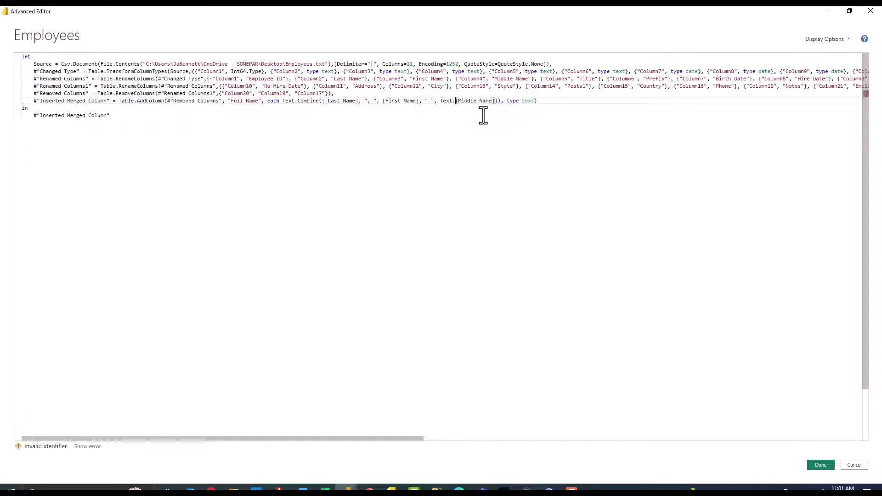
type("Start")
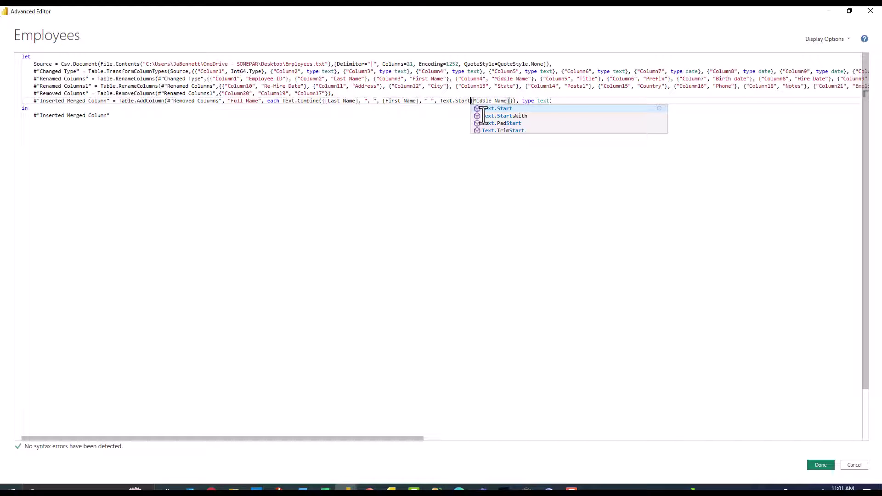
type("([Middle Name]")
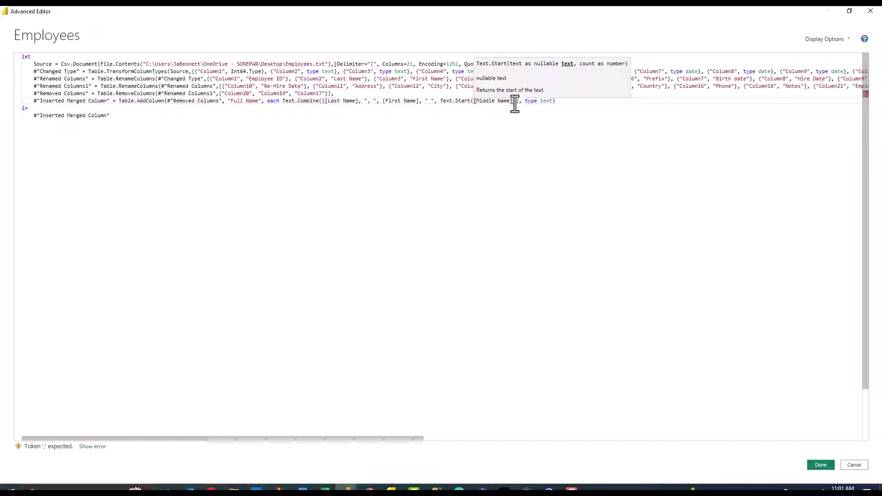
type(",")
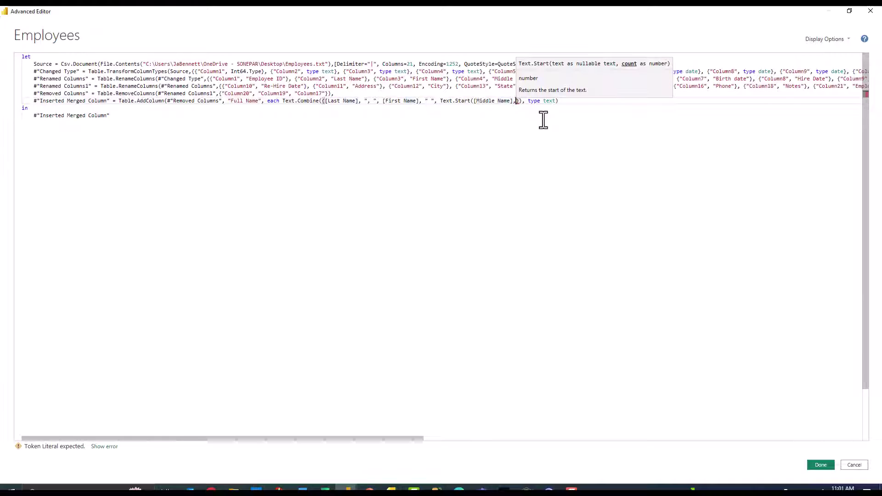
type("1")
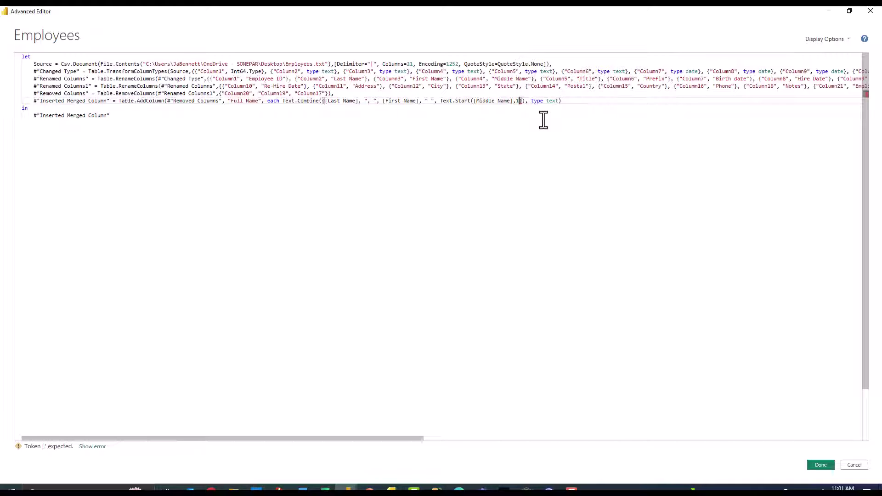
type(")})")
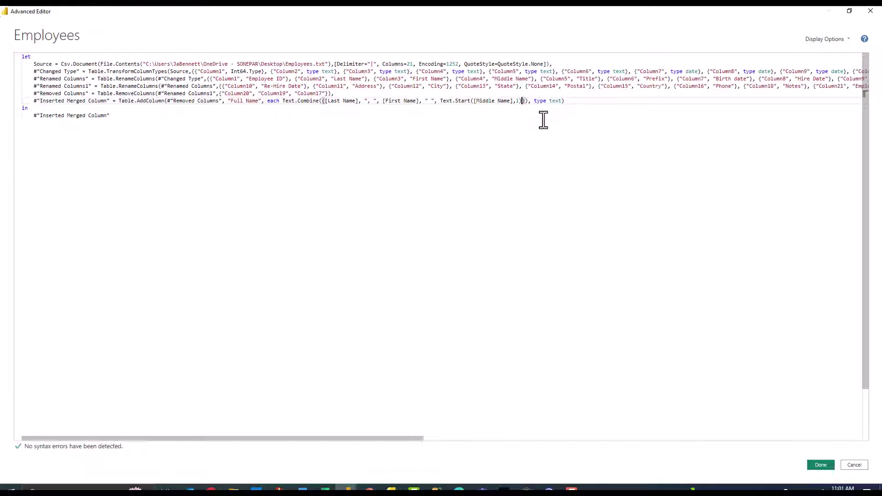
left_click(818, 466)
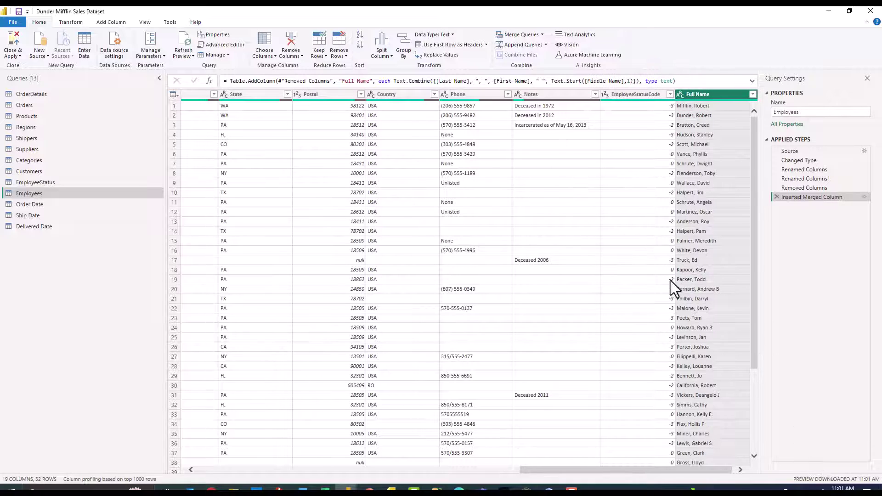
Step: Filter Middle Name to exclude (blank), leaving 6 employees with middle names
left_click(697, 290)
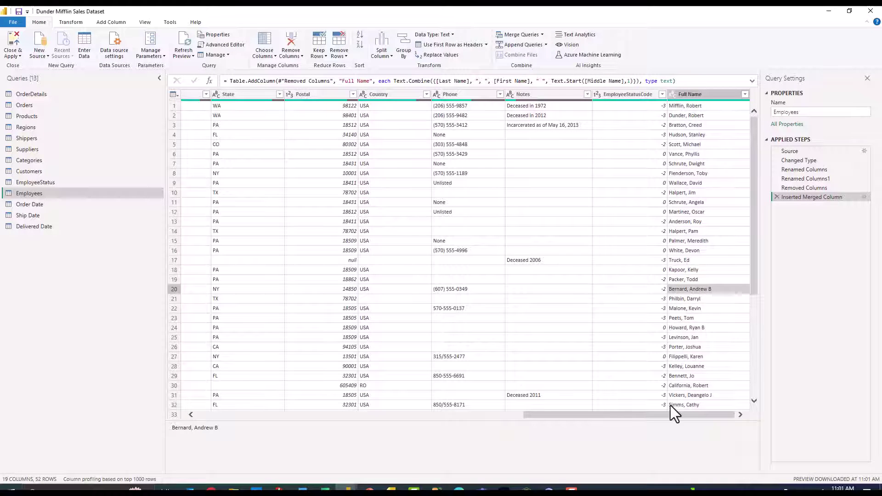
scroll(629, 415, "left", 5)
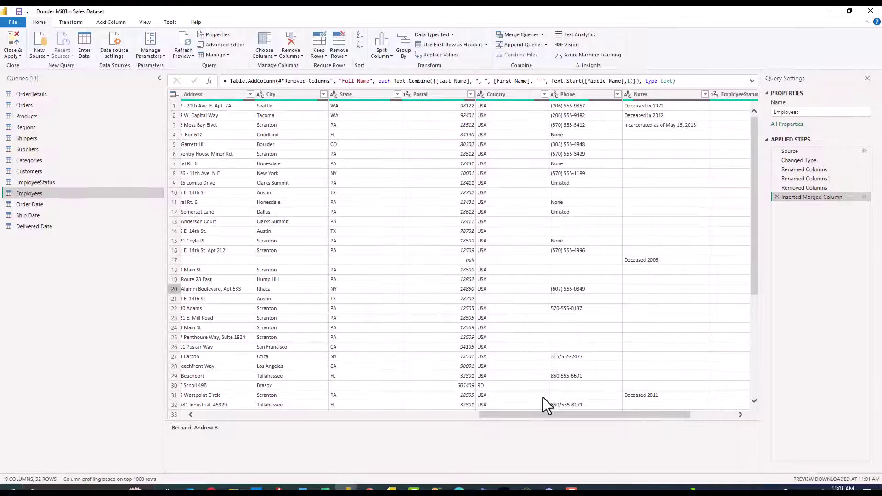
scroll(552, 415, "left", 5)
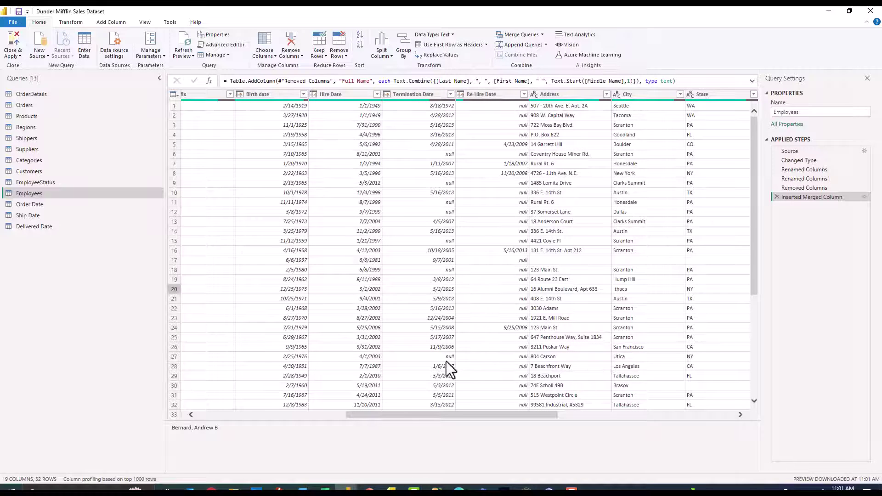
left_click_drag(451, 415, 297, 414)
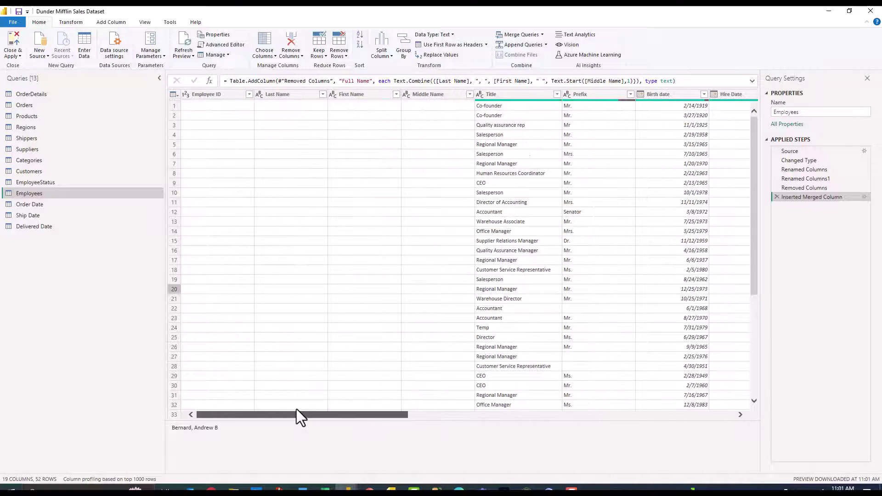
left_click(469, 95)
left_click(353, 201)
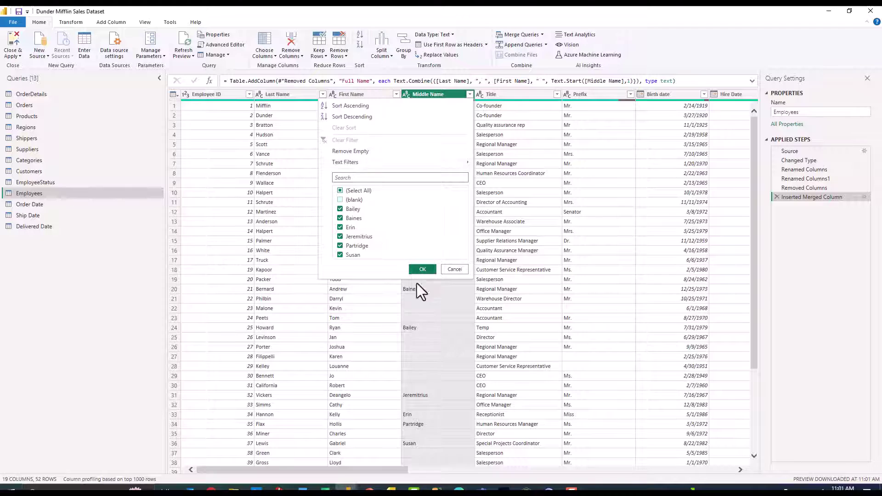
key("Return")
left_click_drag(358, 469, 708, 469)
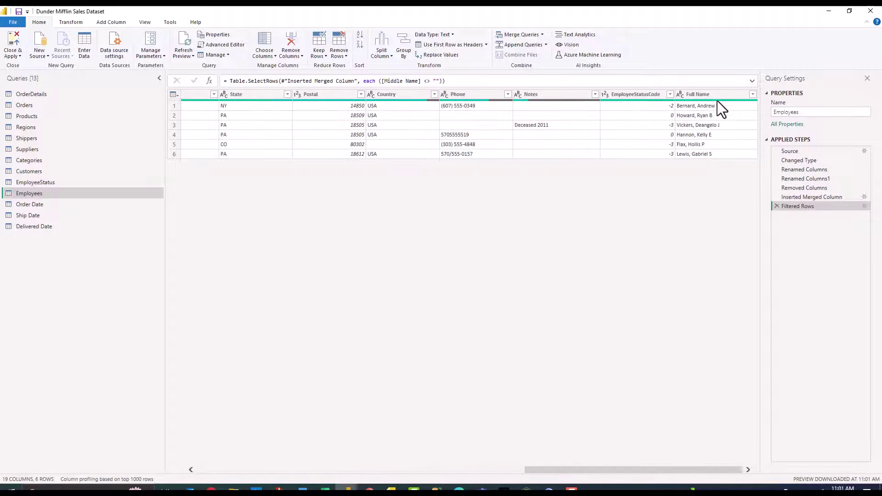